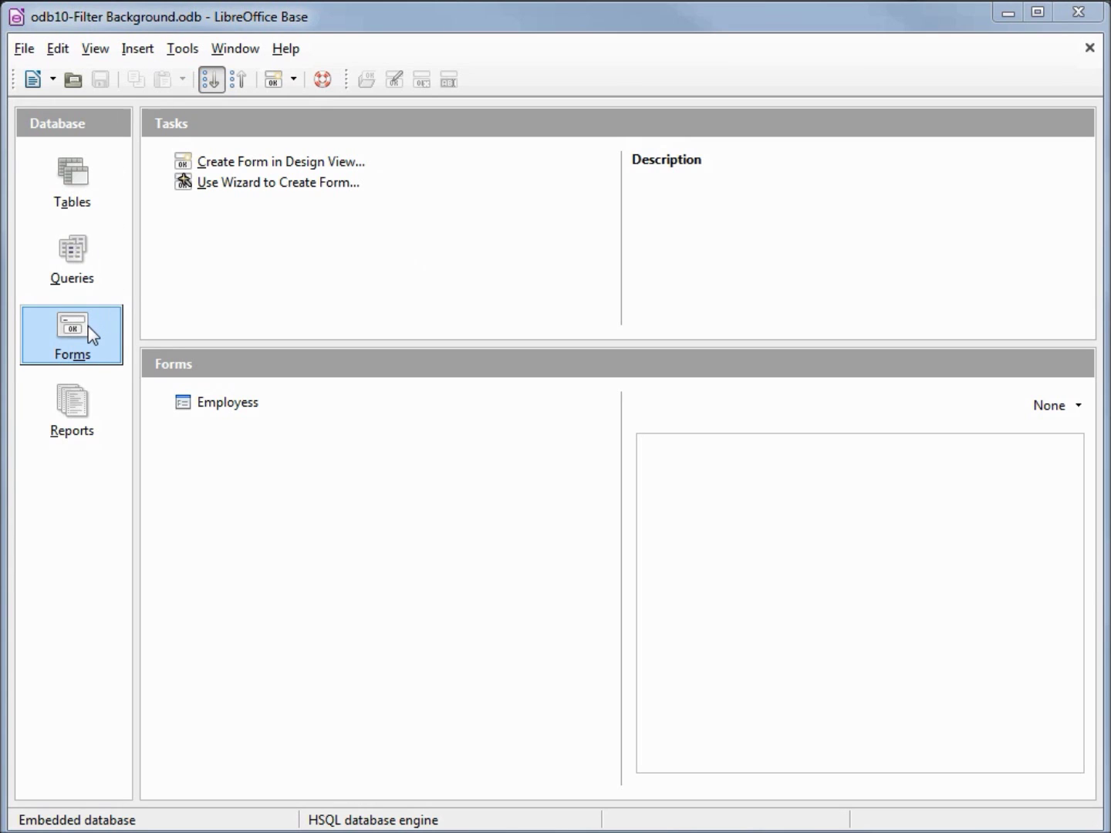
Open the Employess form from the Forms list to show the Employee Edit Form
double_click(225, 406)
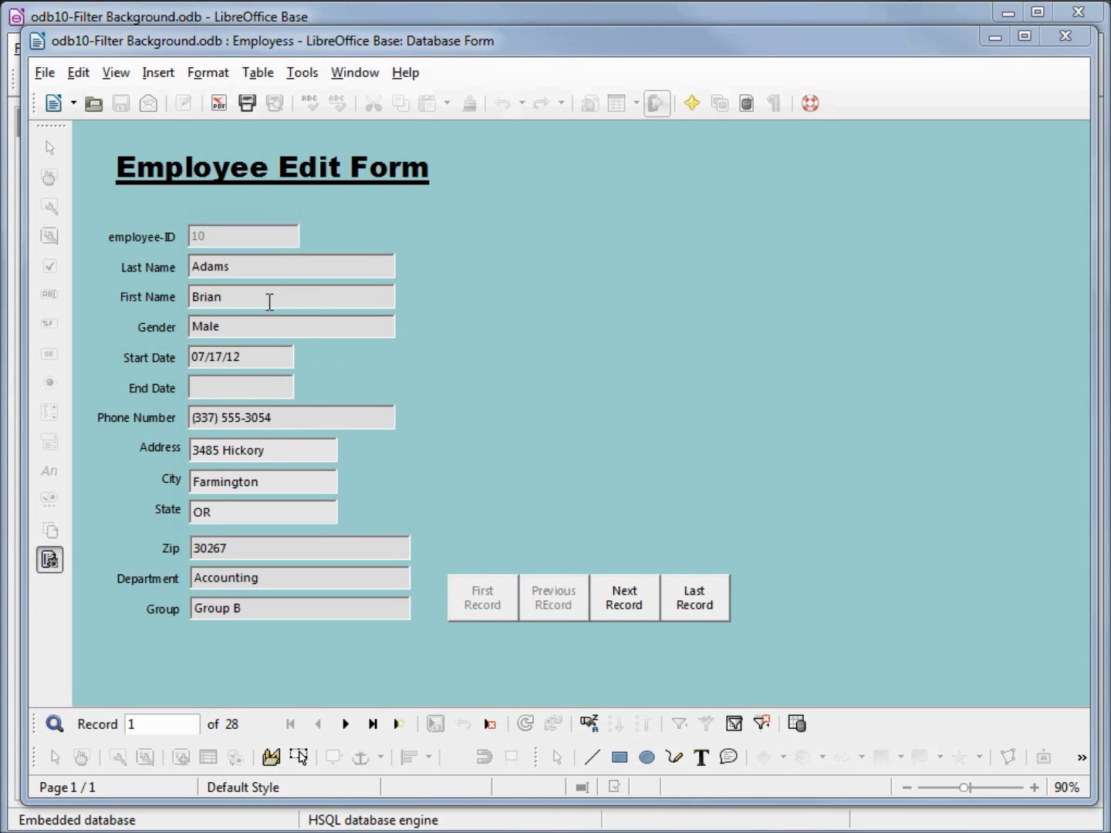
Remove the form's existing sort so record 1 shows employee-ID 0
click(589, 726)
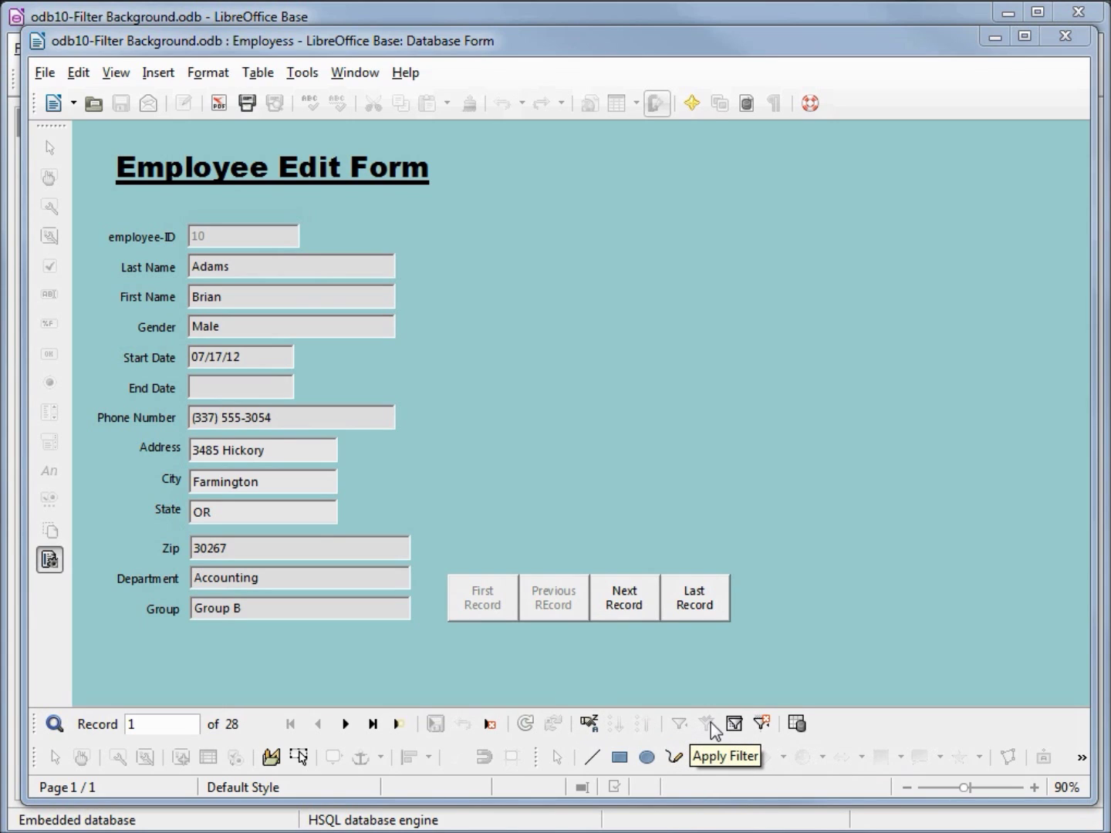
click(764, 727)
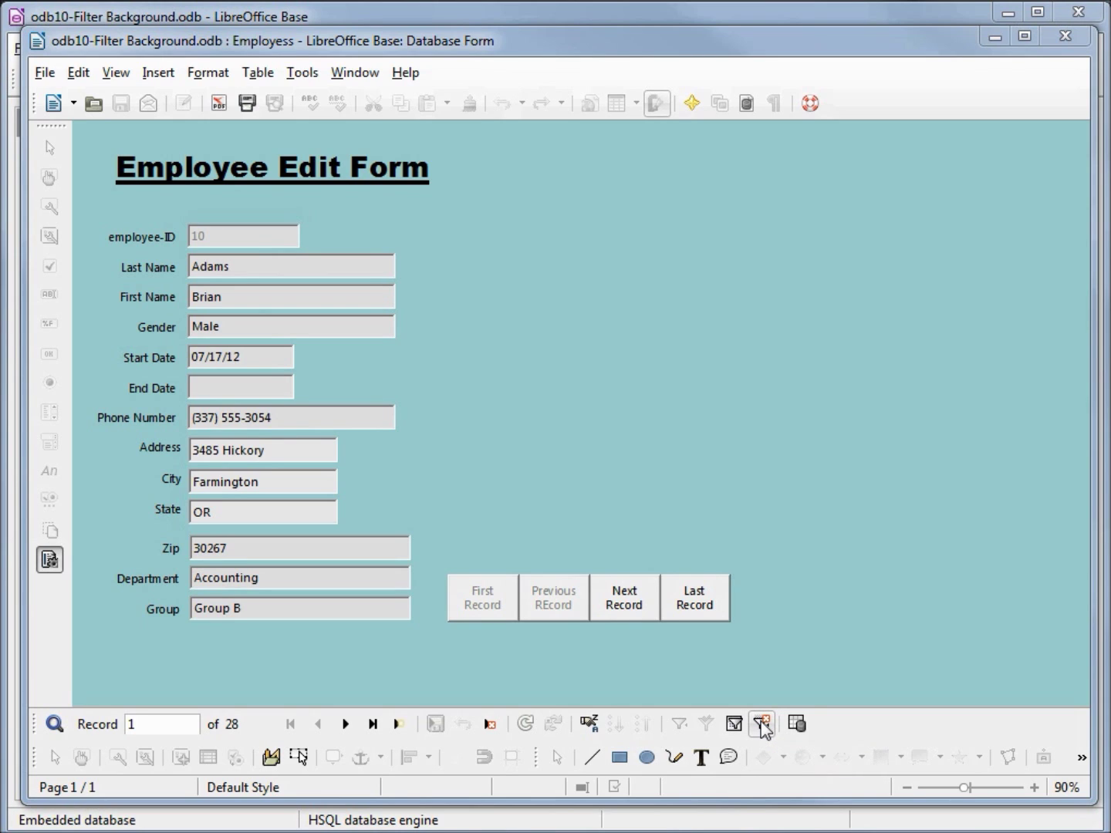
click(763, 726)
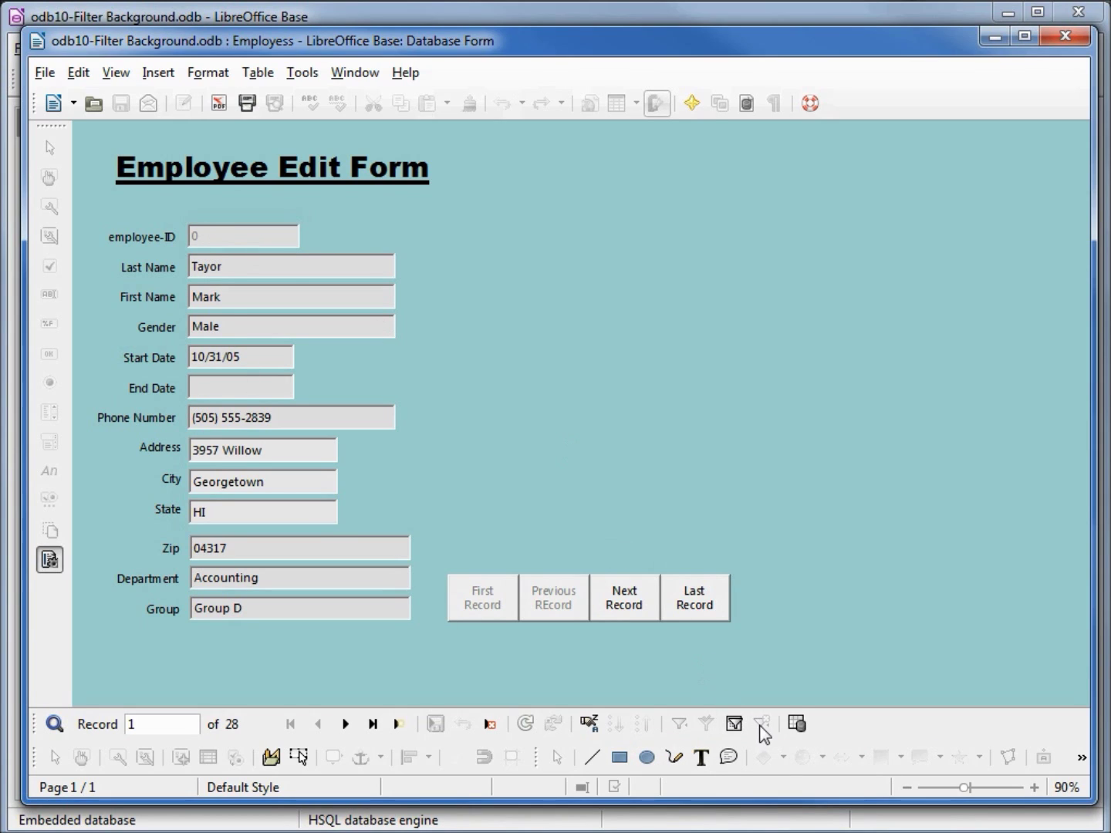
click(596, 726)
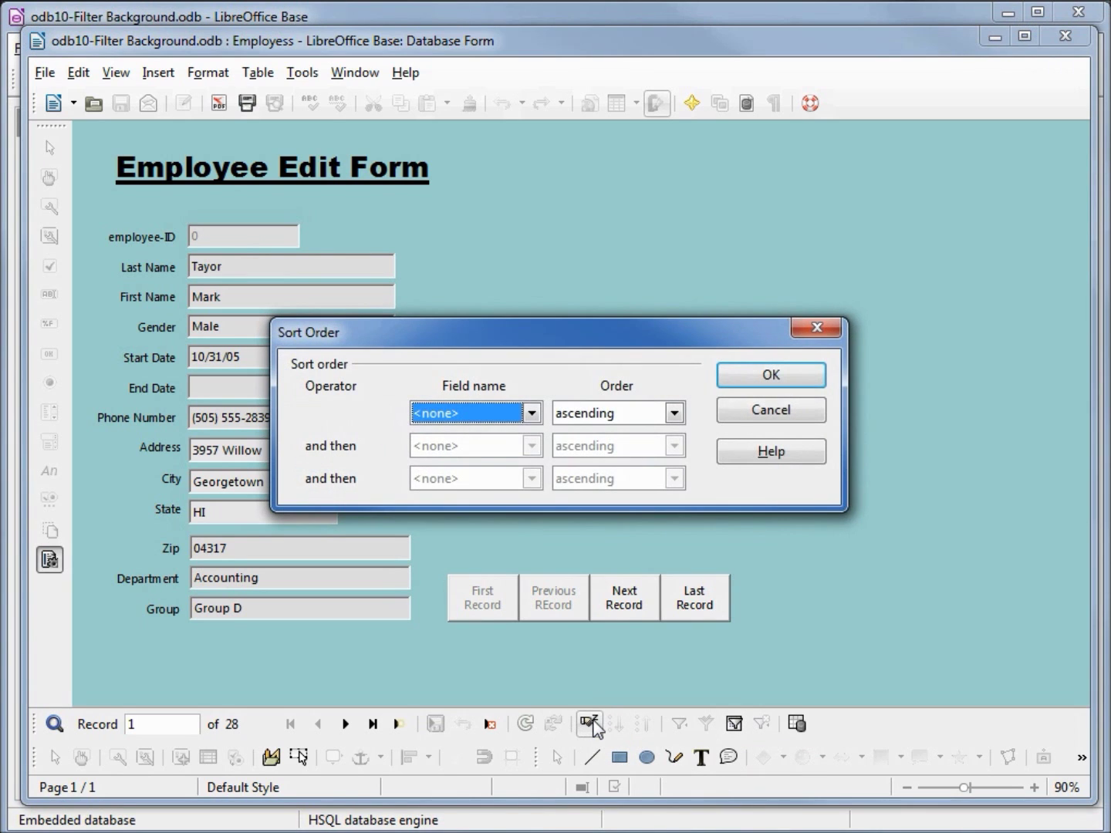
click(532, 414)
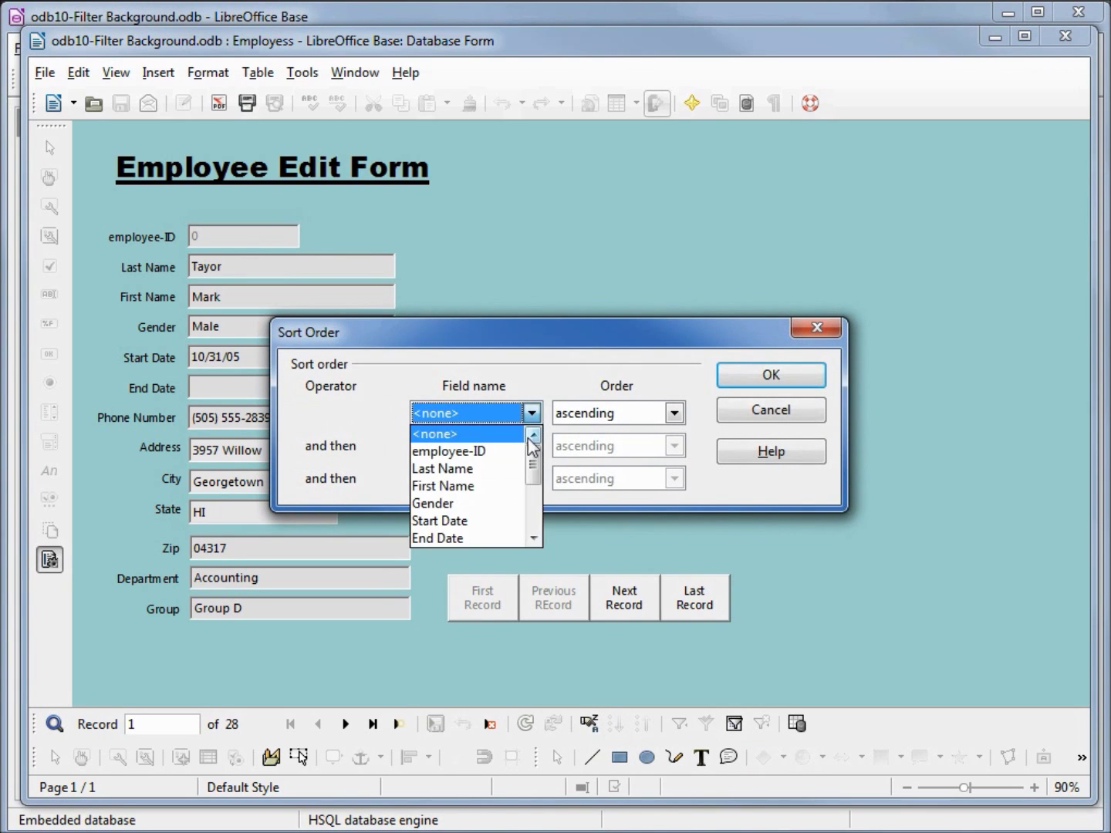
click(521, 468)
click(753, 377)
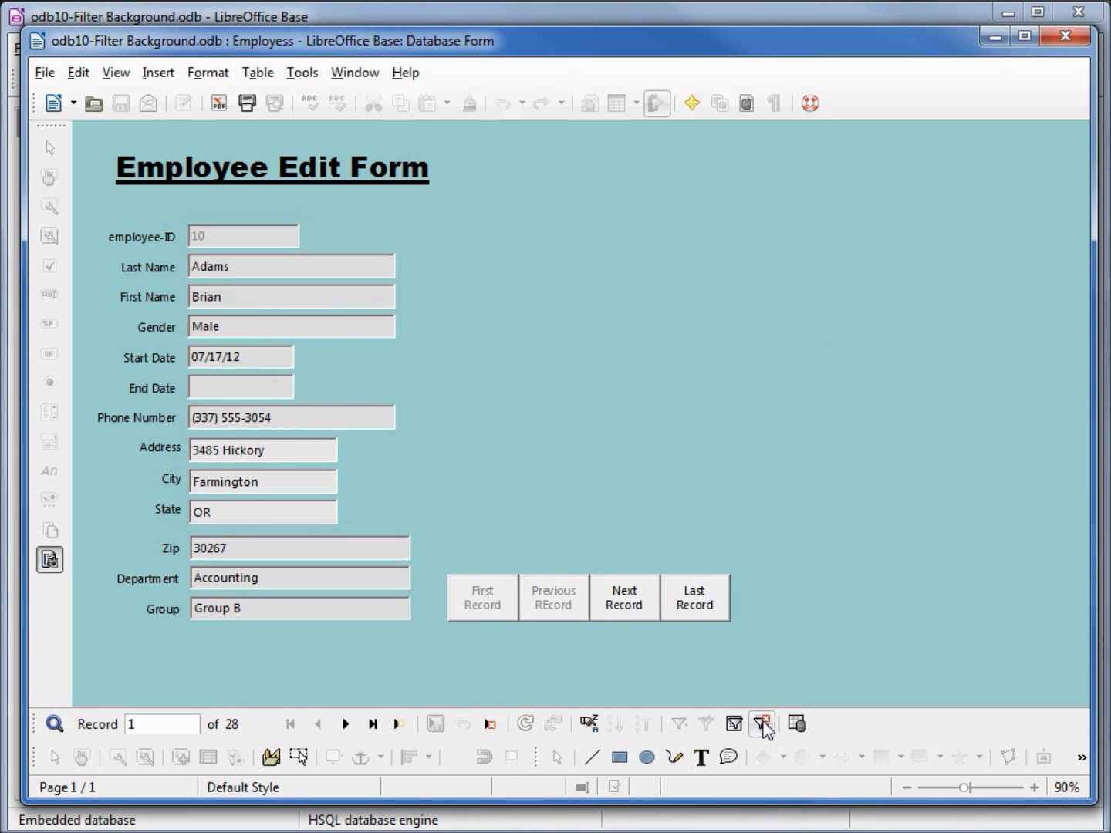
click(762, 724)
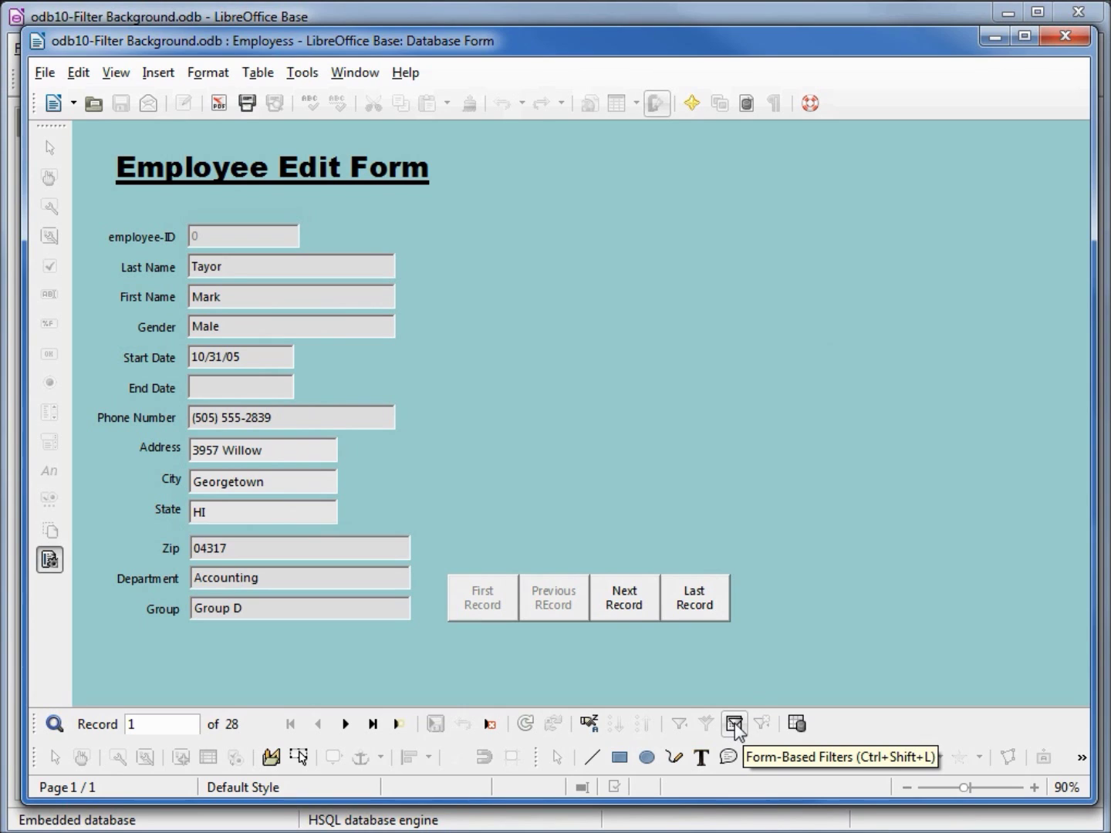
Apply a form-based filter of Department 'IT' and Gender 'Female', leaving 4 records
click(733, 725)
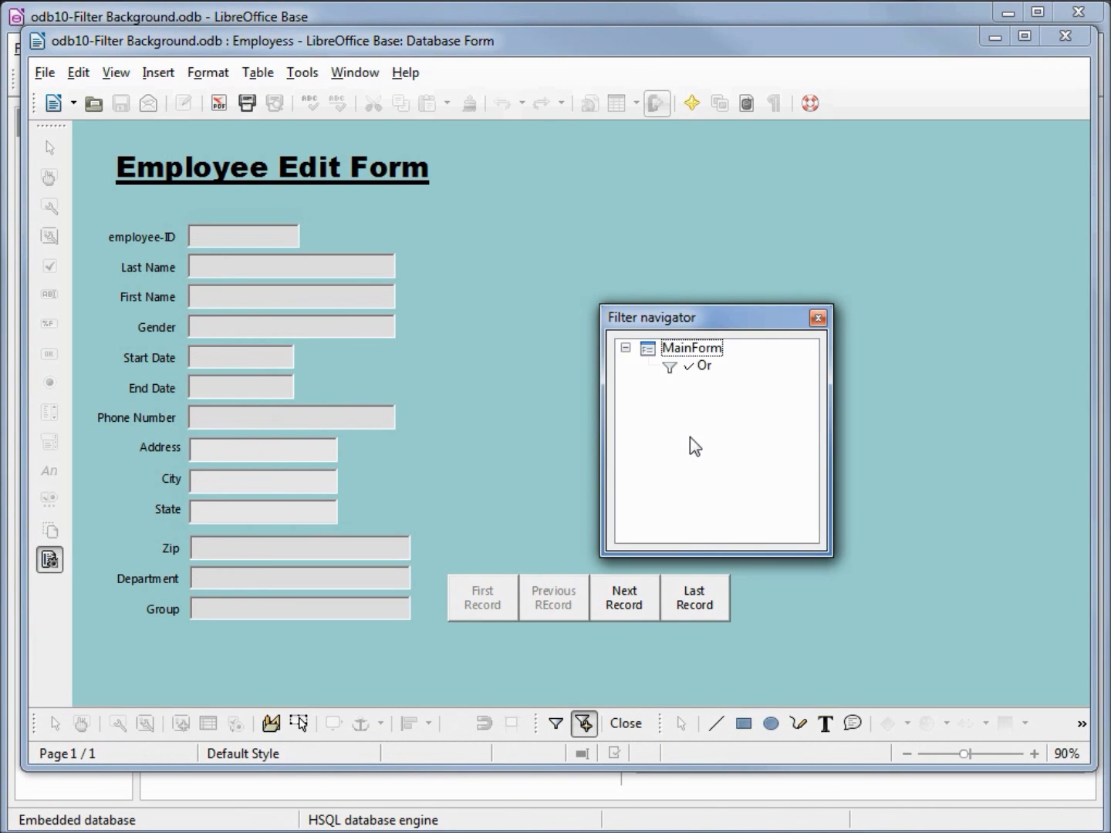
drag(759, 324, 841, 218)
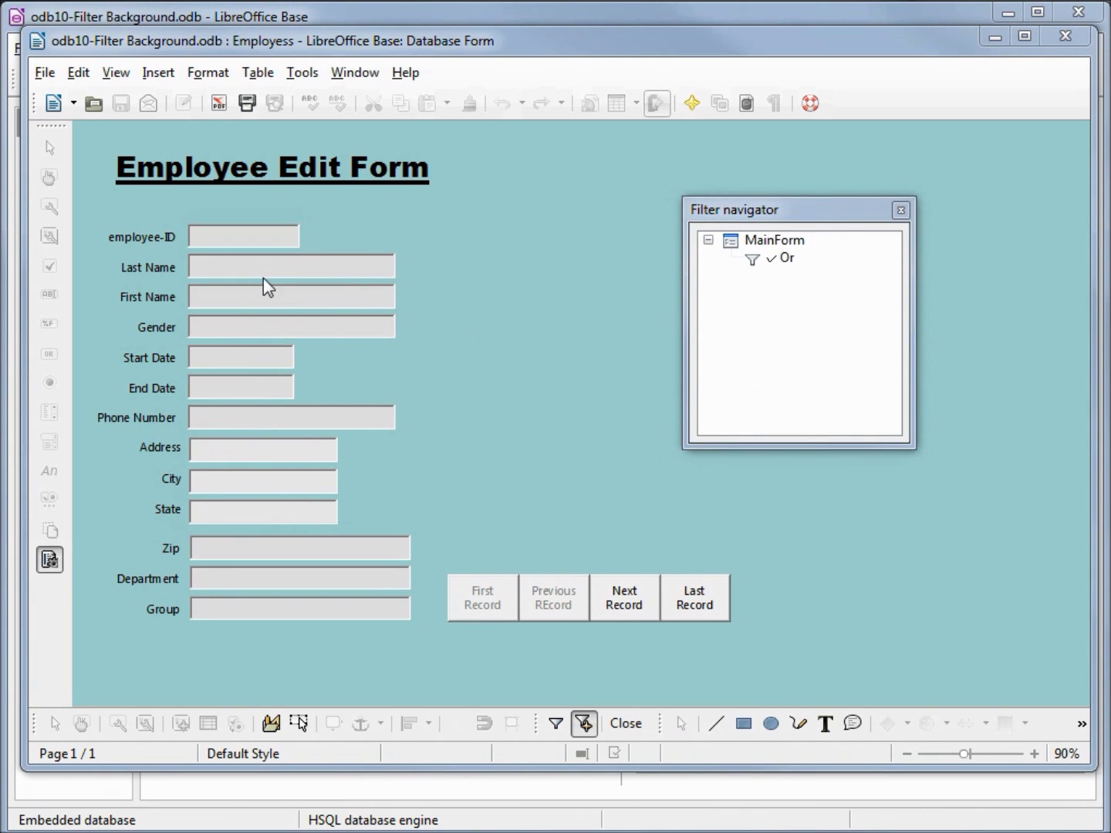
click(213, 578)
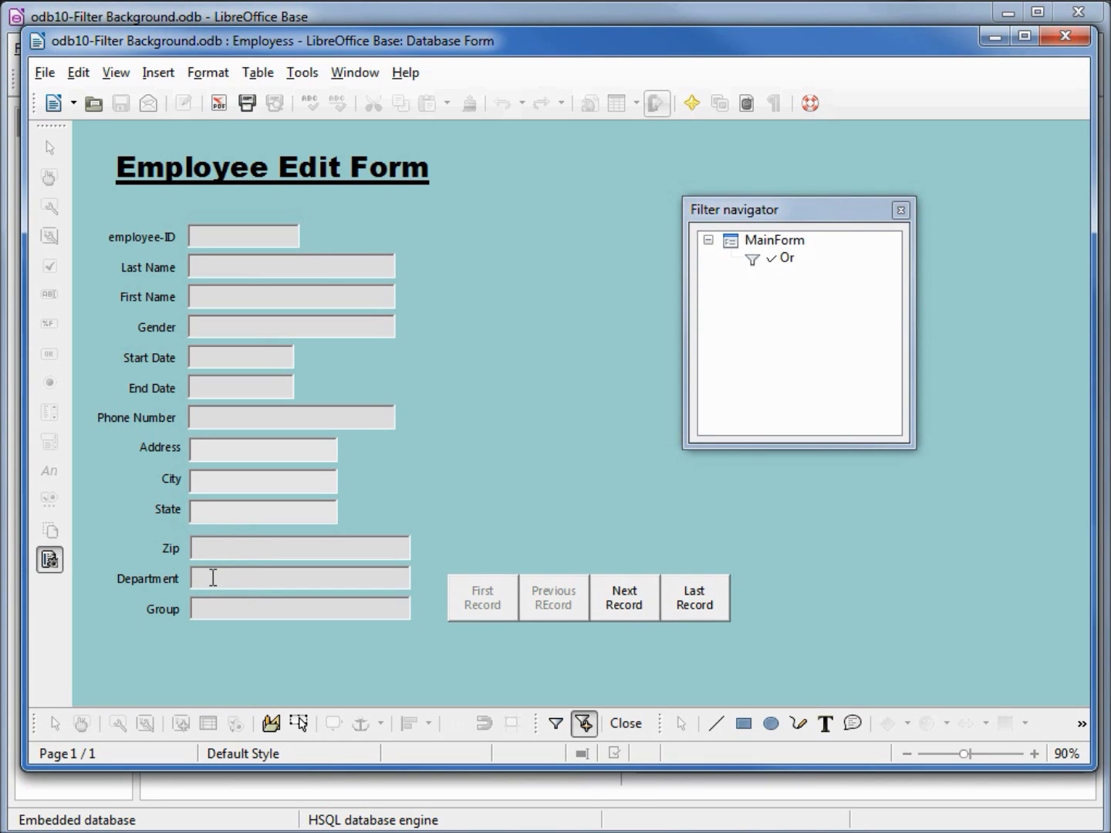
text(IT)
key(Return)
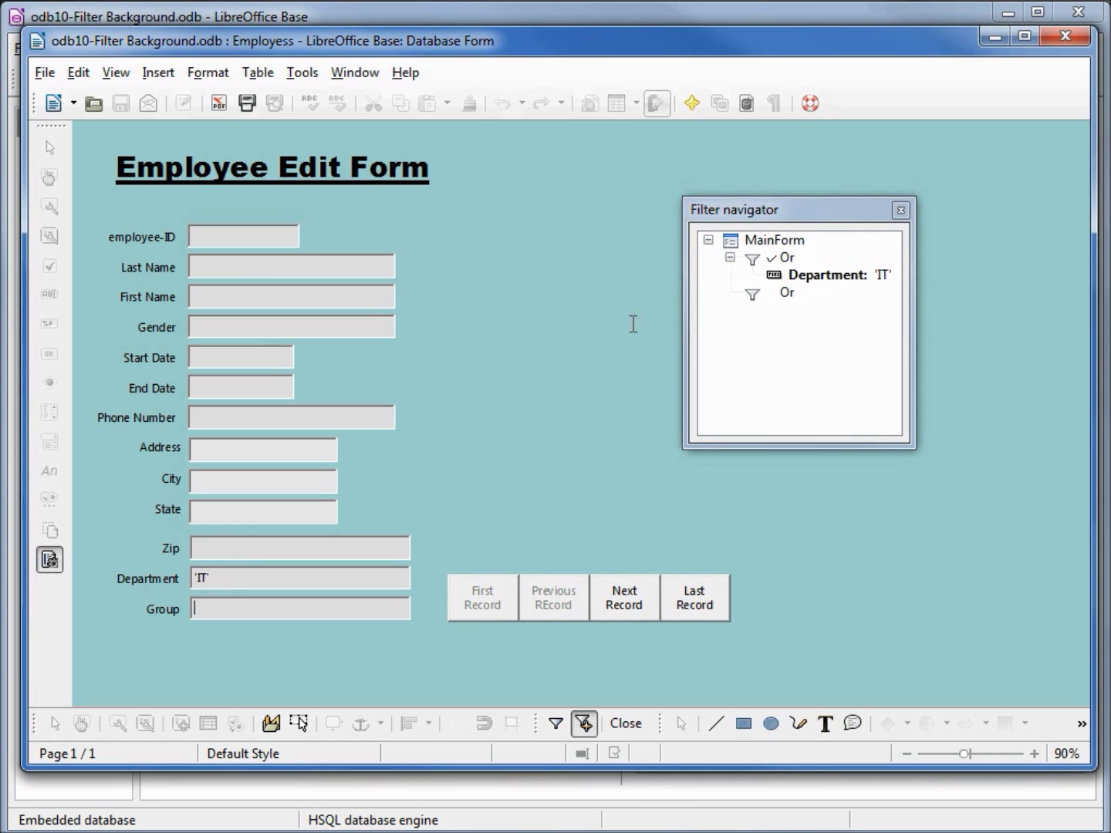
click(224, 329)
text(Female)
key(Tab)
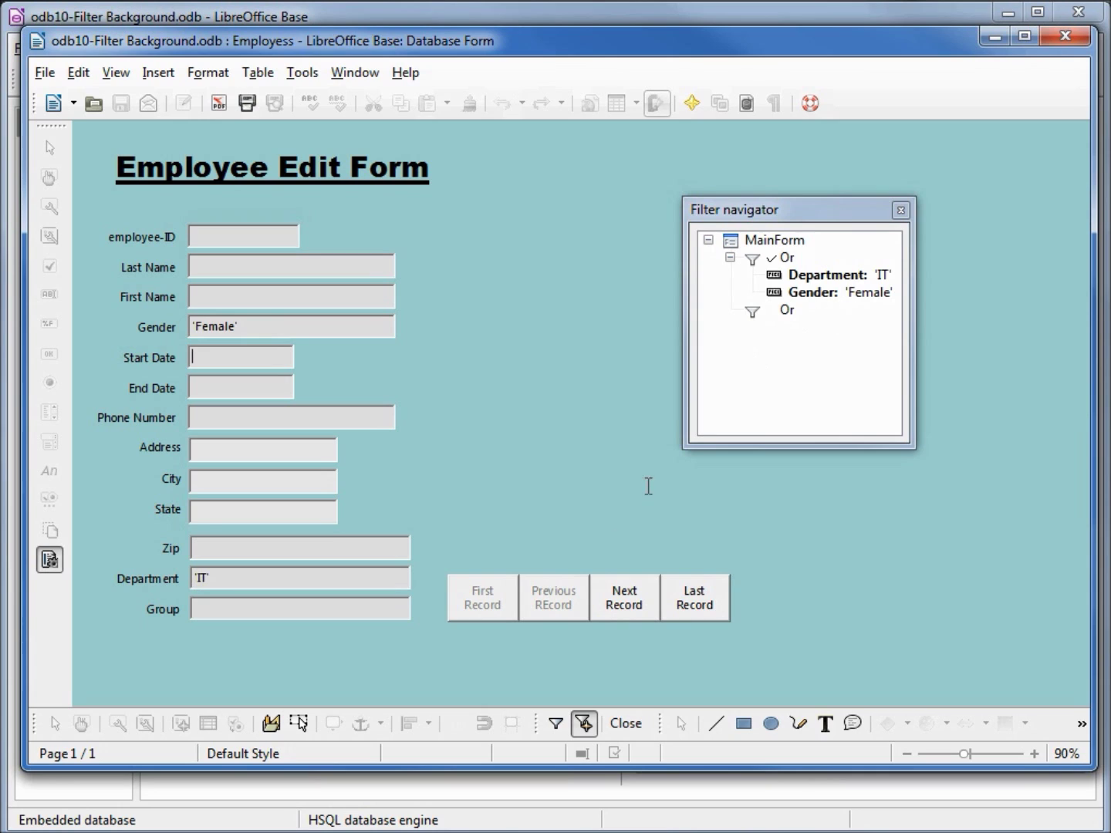
click(557, 724)
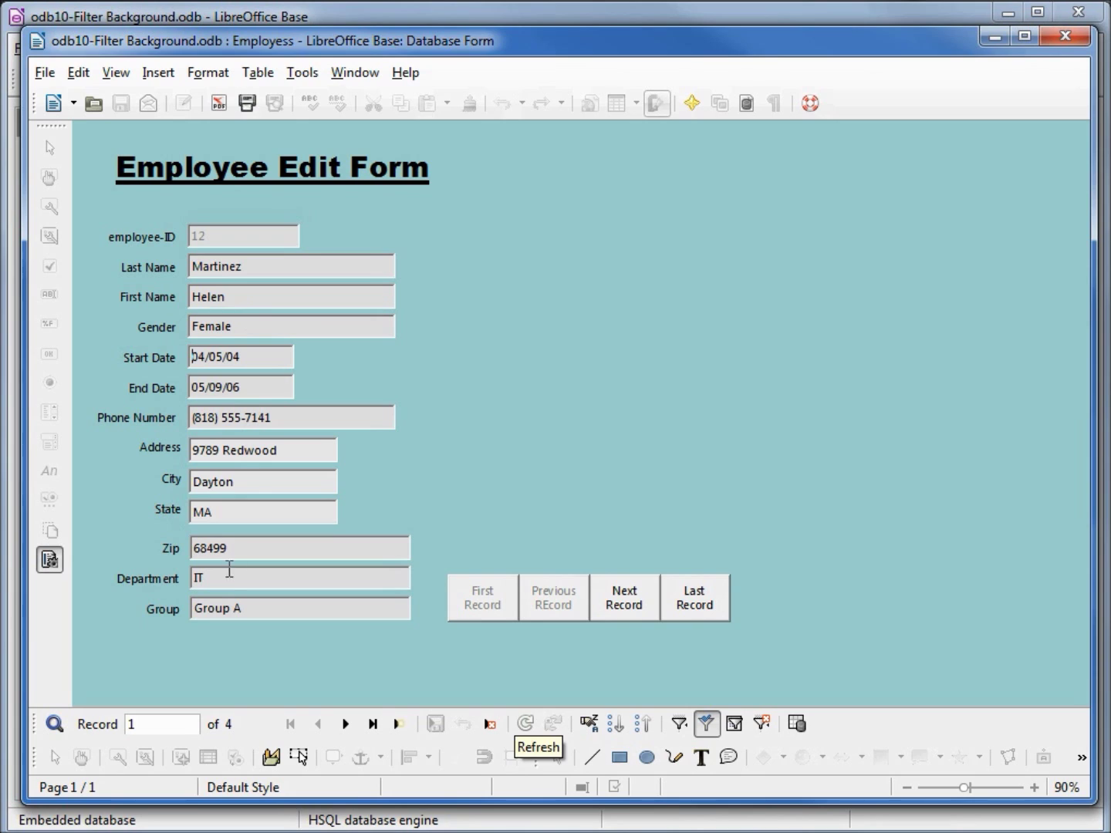
Browse through the 4 filtered records, then return to filter-by-form mode
click(625, 598)
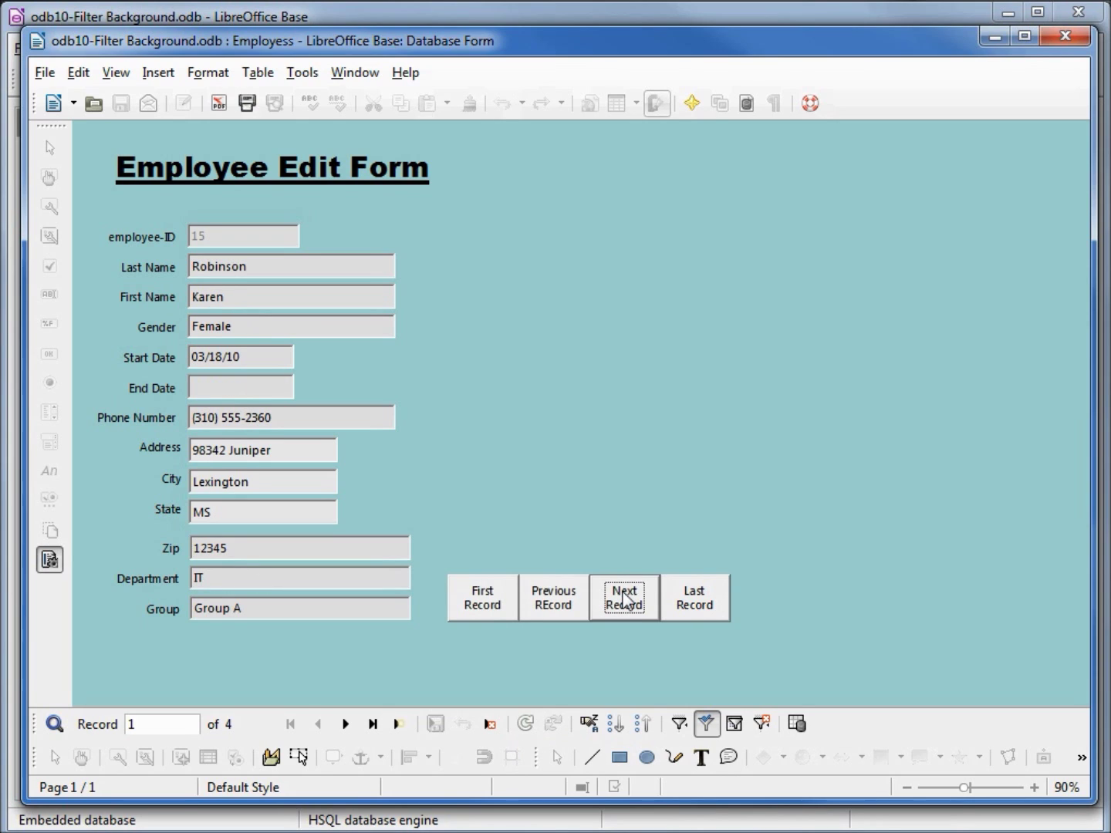
click(622, 605)
click(621, 605)
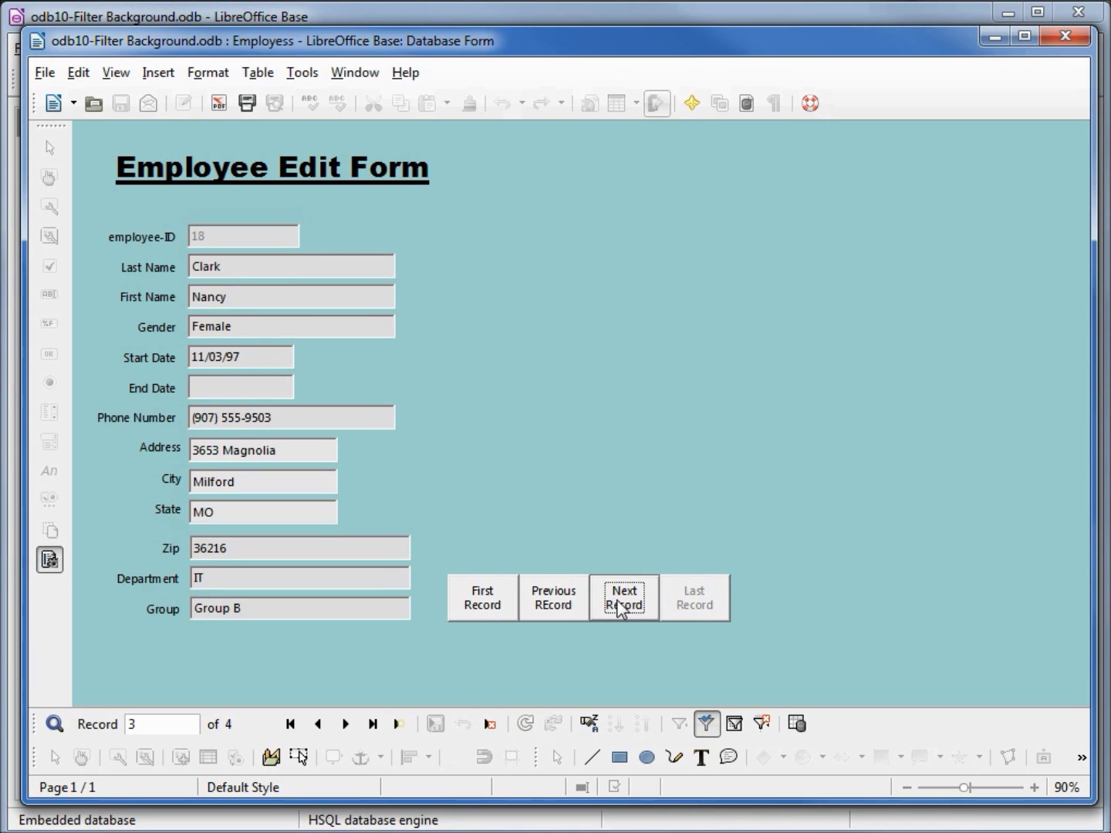
click(621, 606)
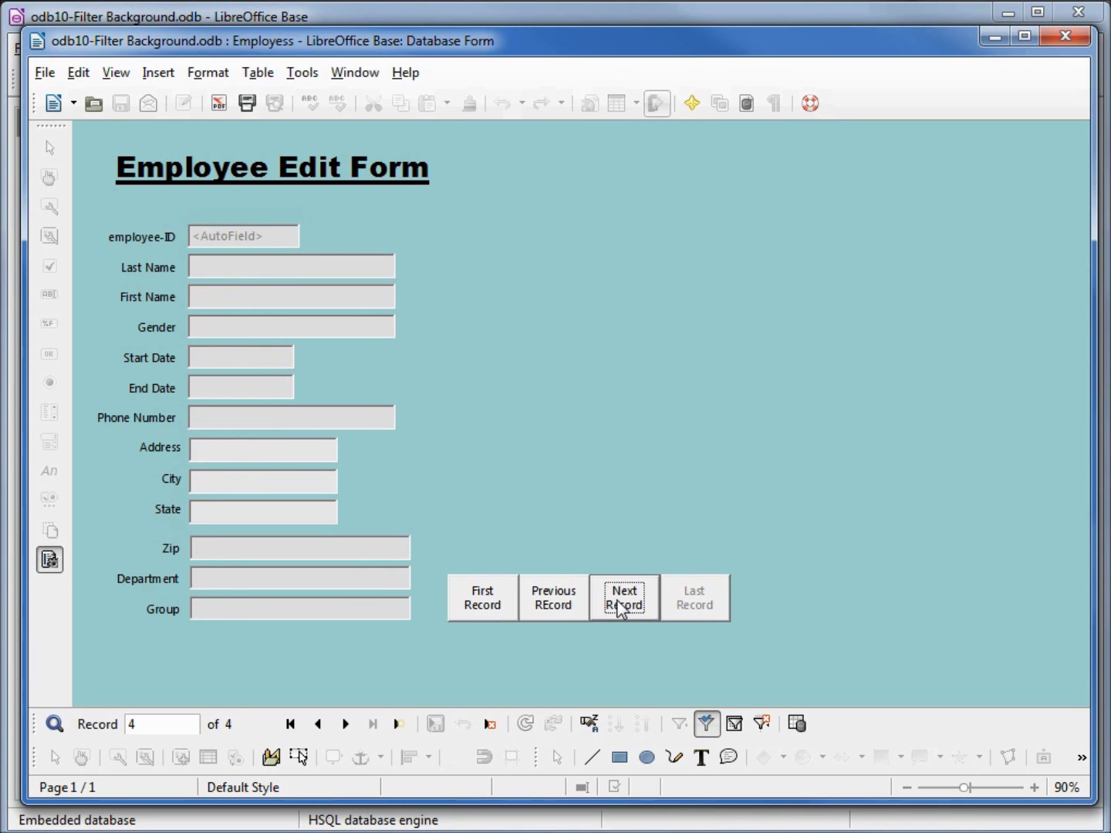
click(560, 609)
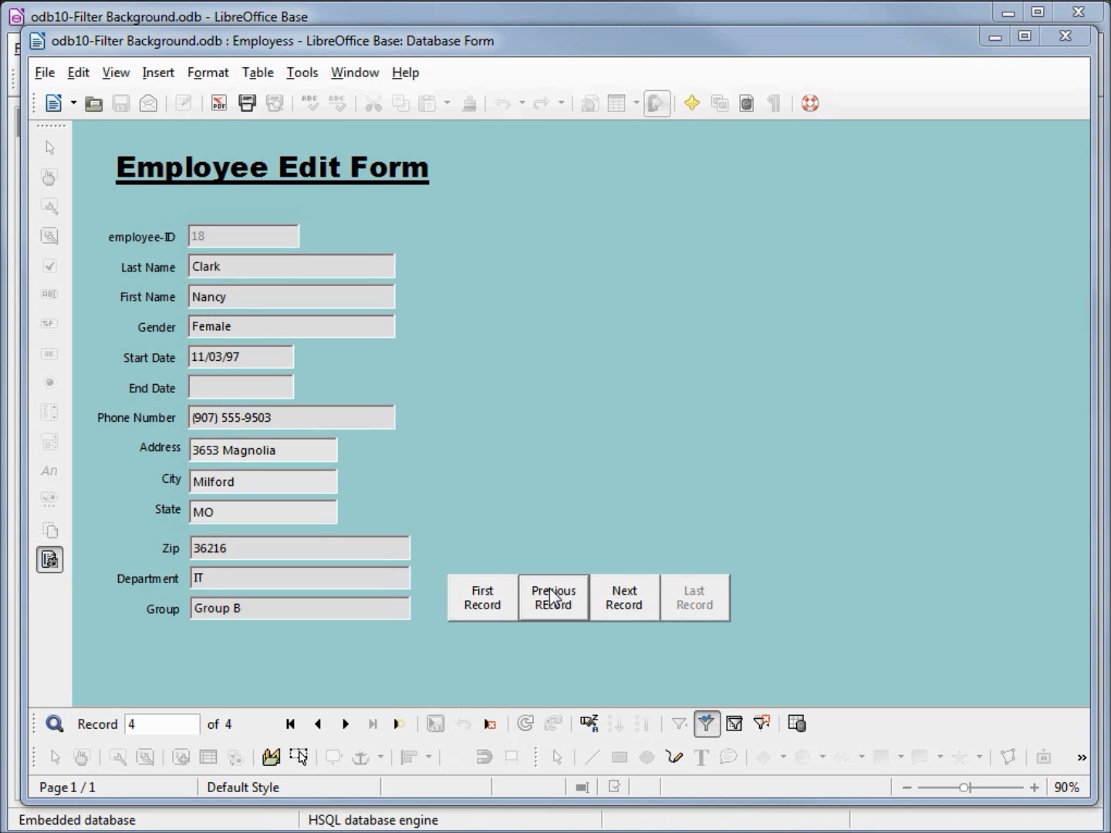
click(734, 725)
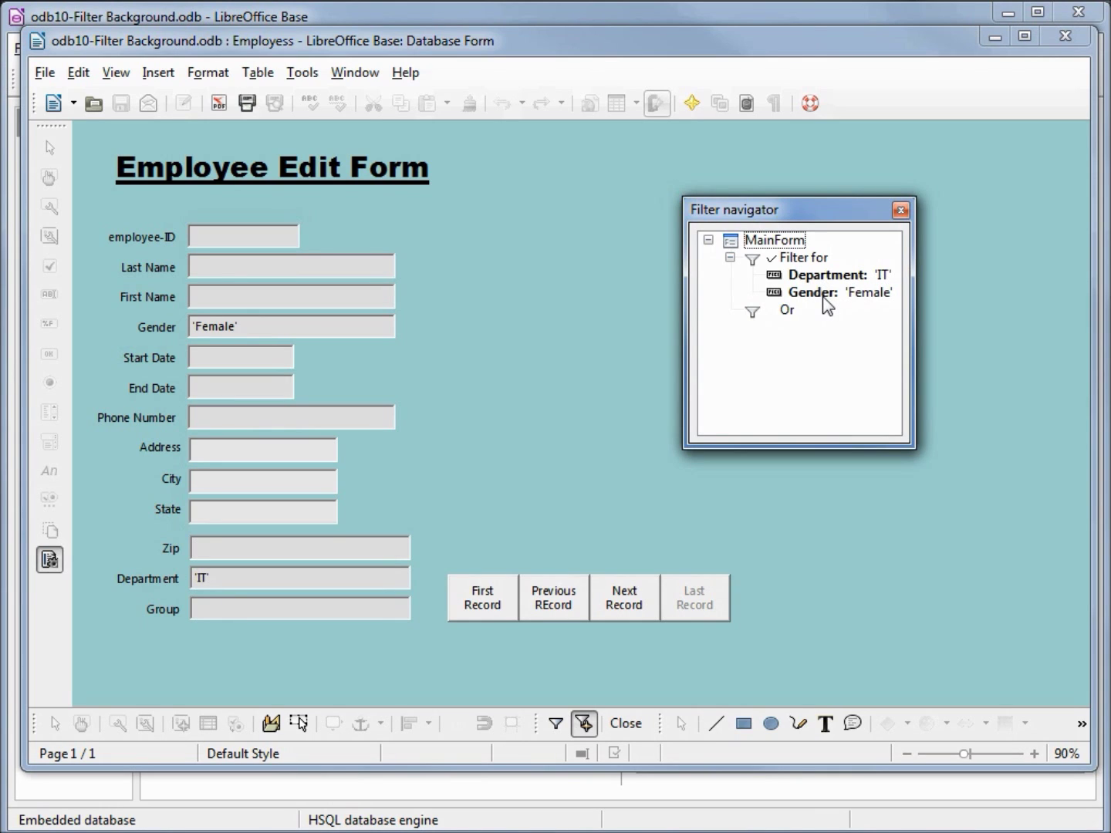
Move the Gender 'Female' condition into the Or group and apply the IT-or-Female filter
click(801, 296)
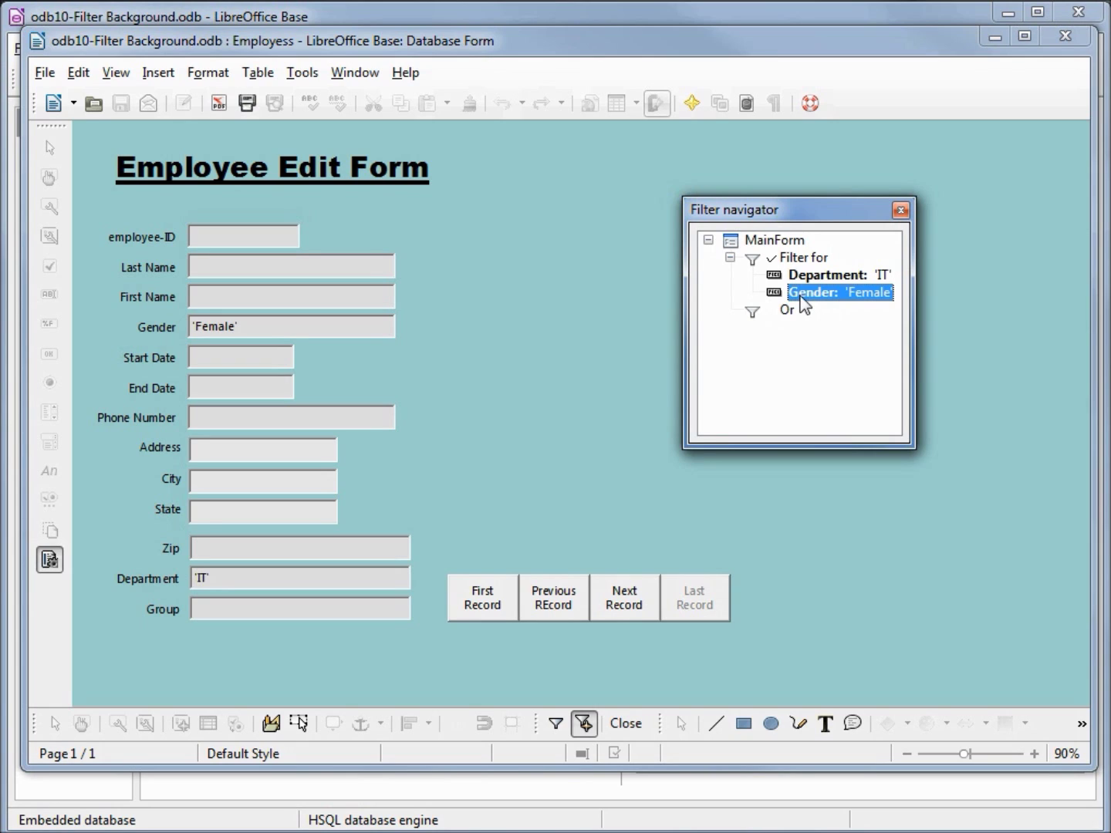
mouse_move(767, 308)
mouse_down()
mouse_move(748, 317)
mouse_move(756, 325)
mouse_up()
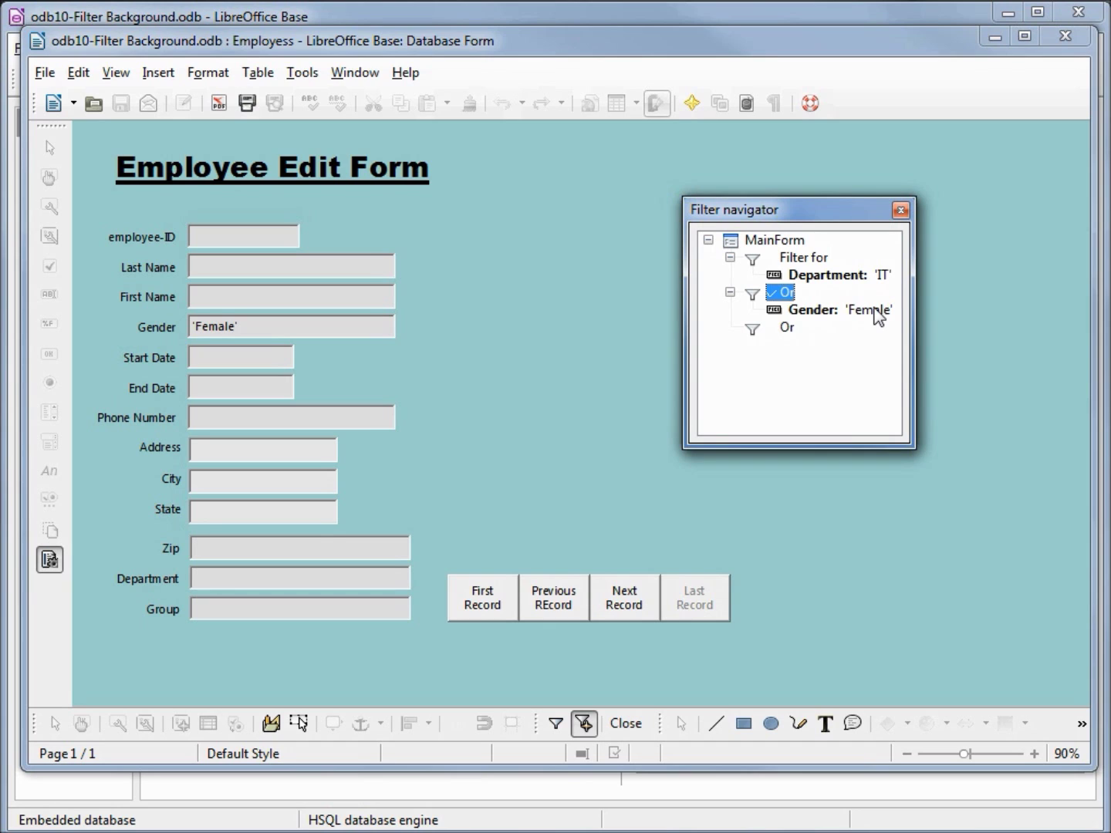
click(557, 725)
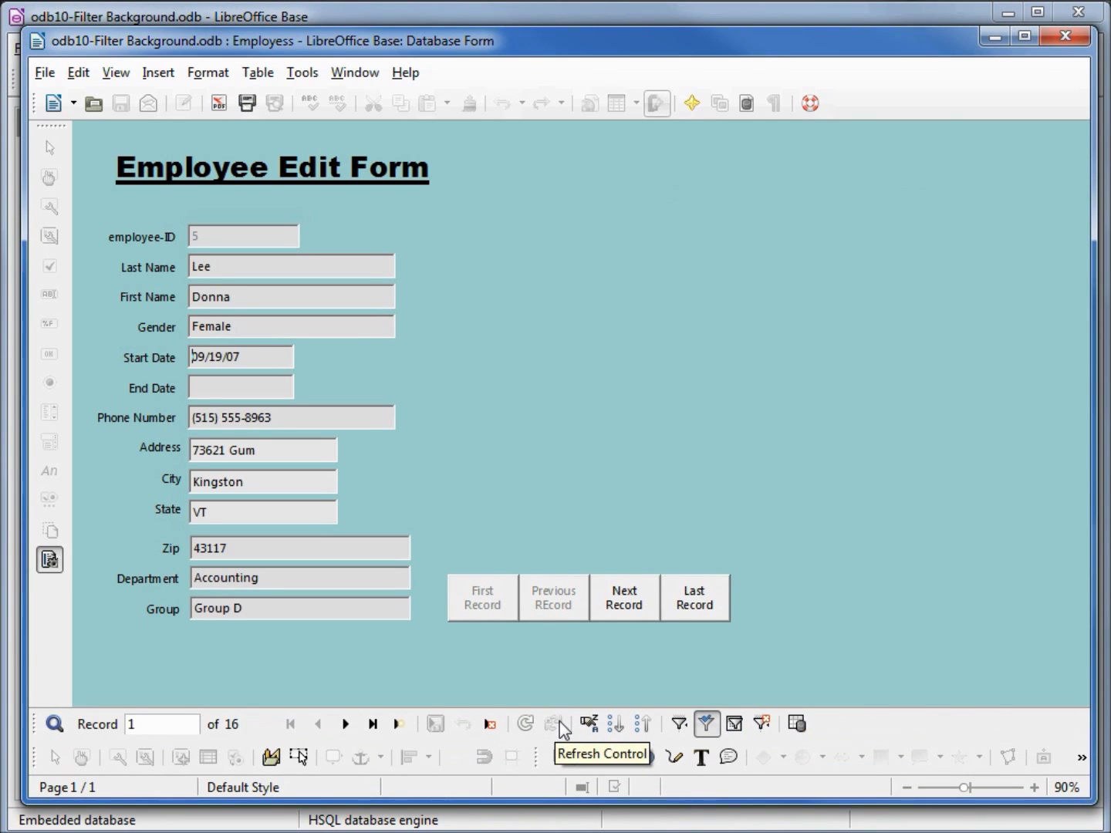
Step through the 16 matching records, then close the Employee Edit Form window
double_click(630, 600)
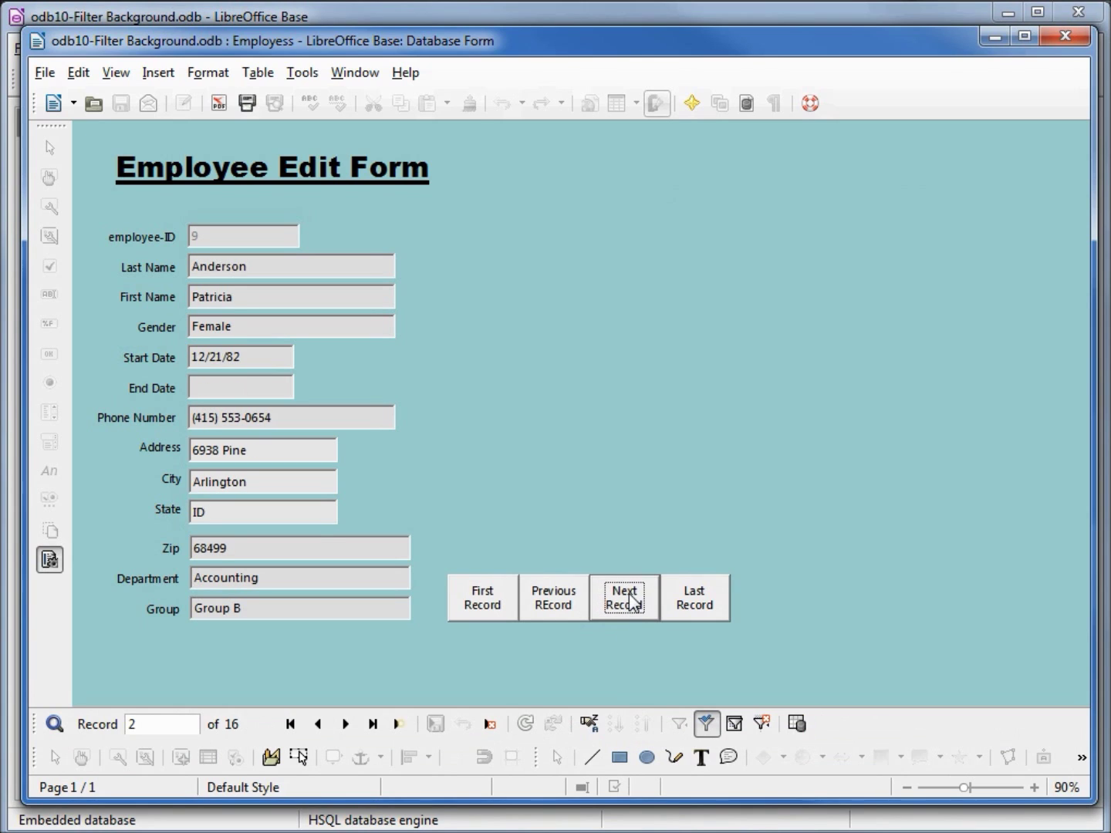
click(630, 601)
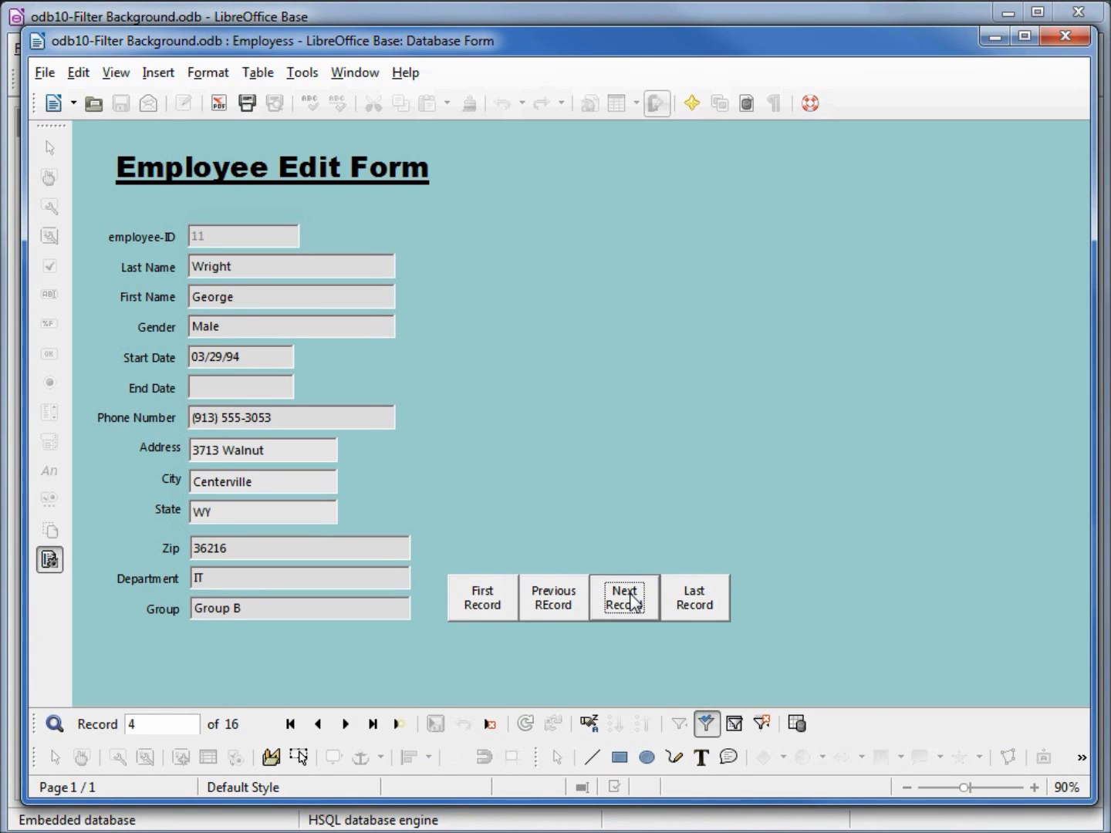
click(630, 601)
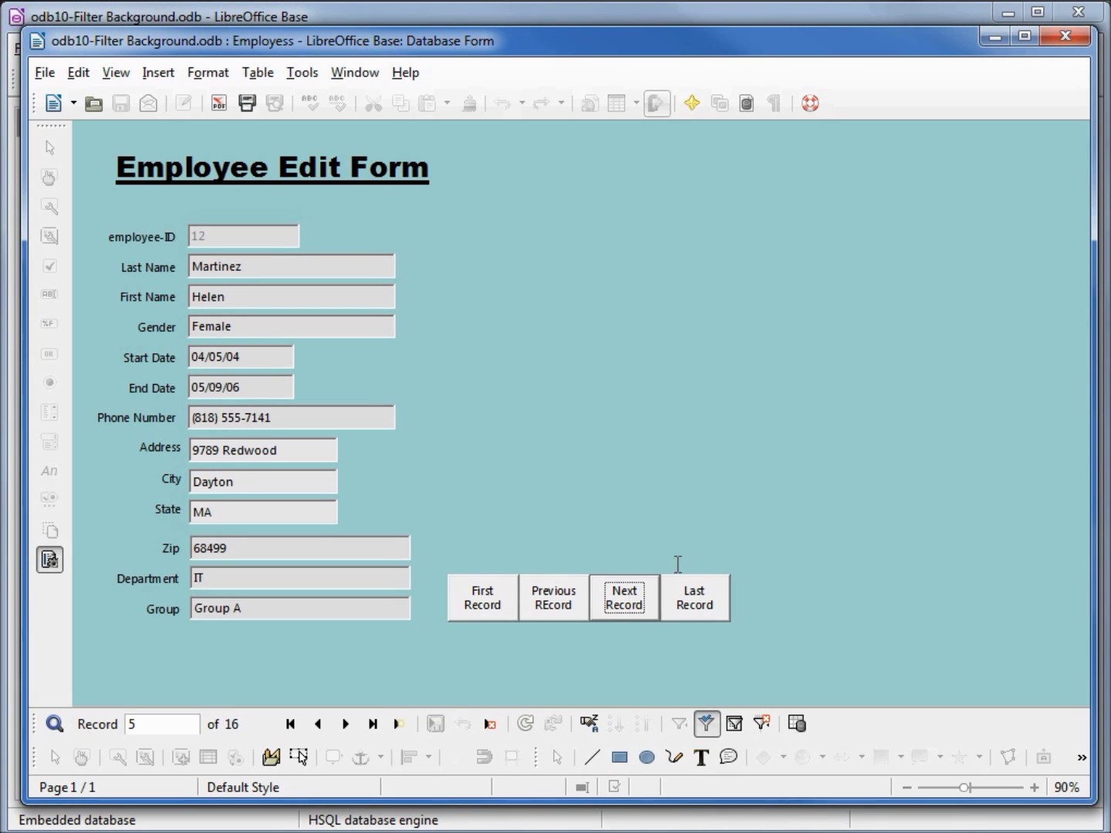
click(1084, 40)
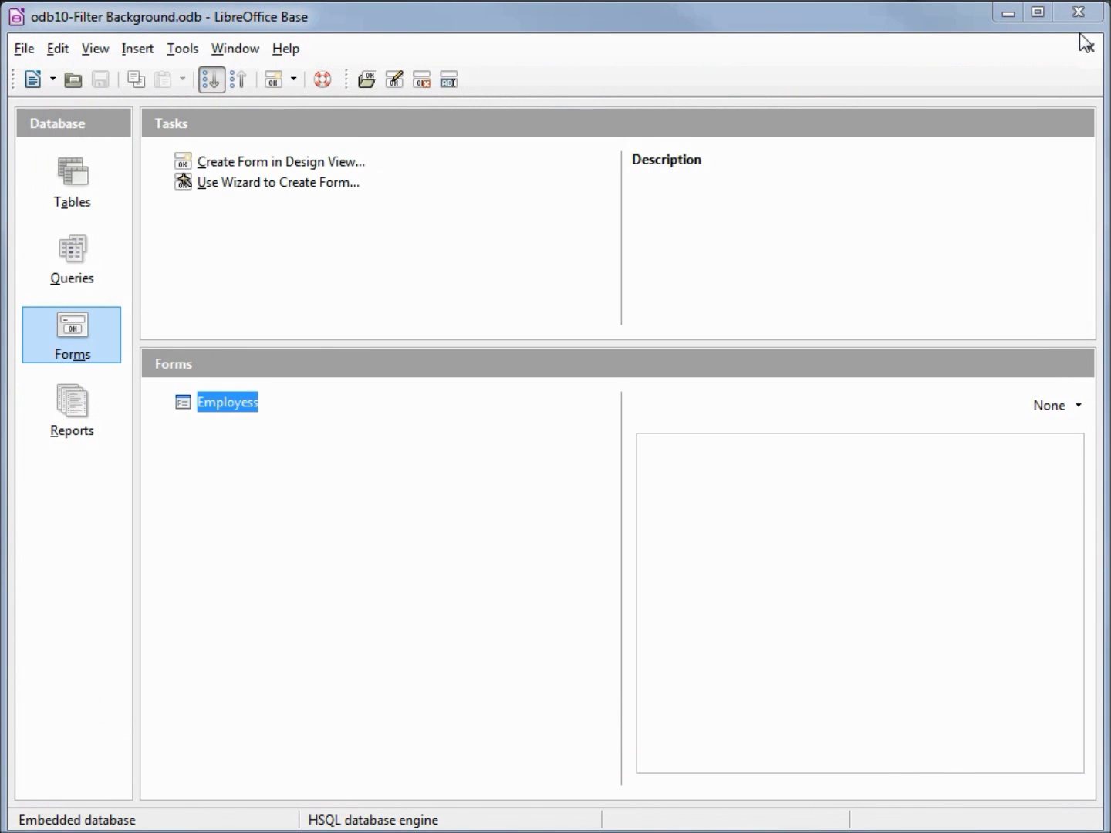
Start the Form Wizard with all Employess fields and move through to the style step
click(285, 182)
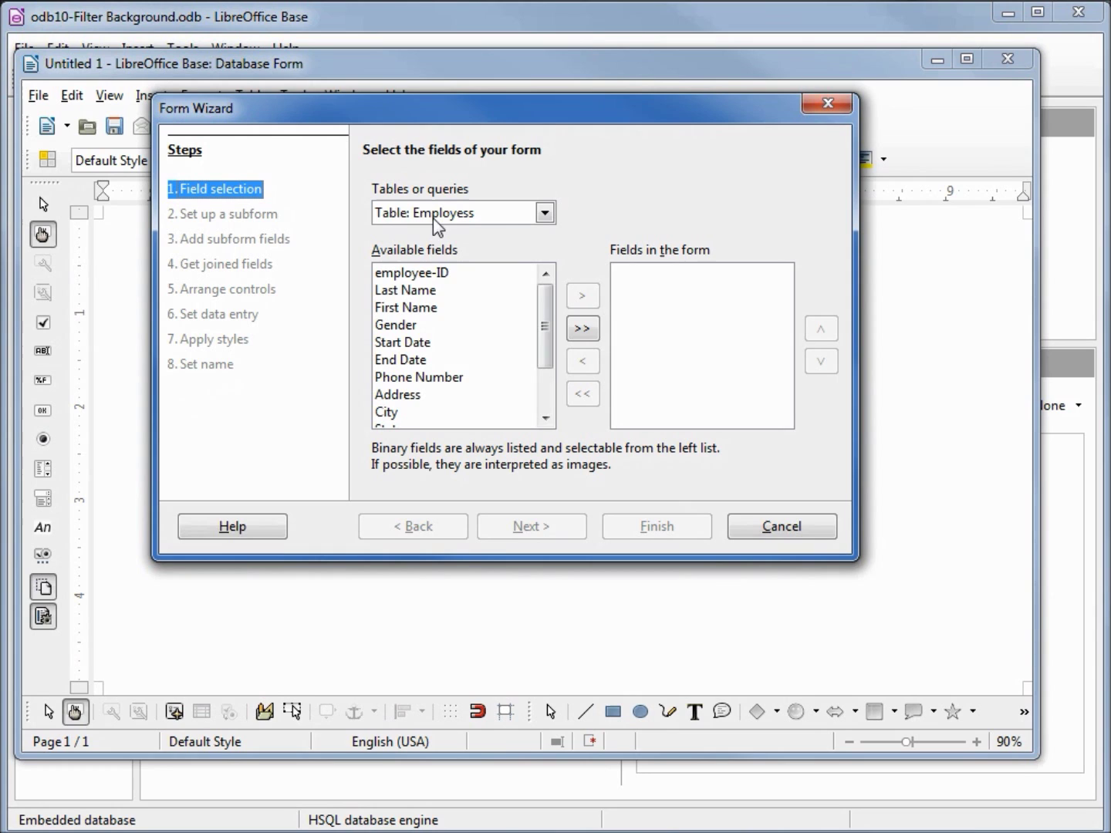
click(582, 330)
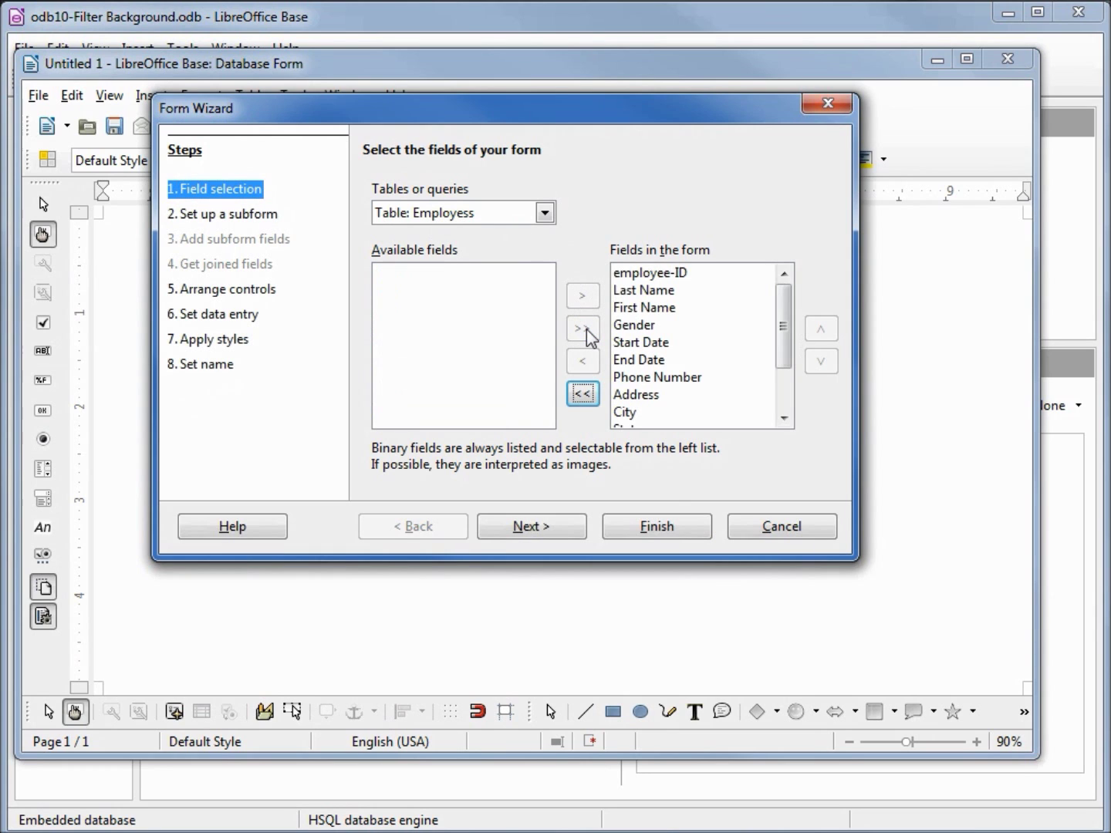
click(533, 530)
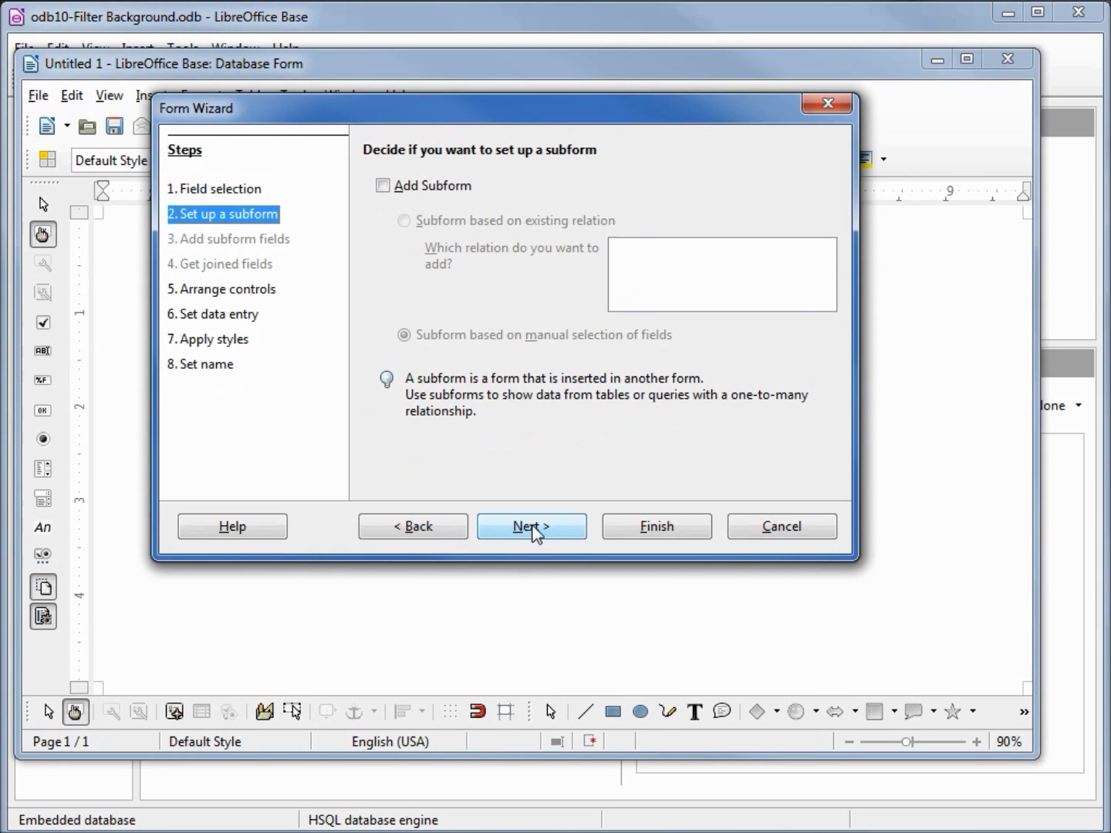
click(540, 532)
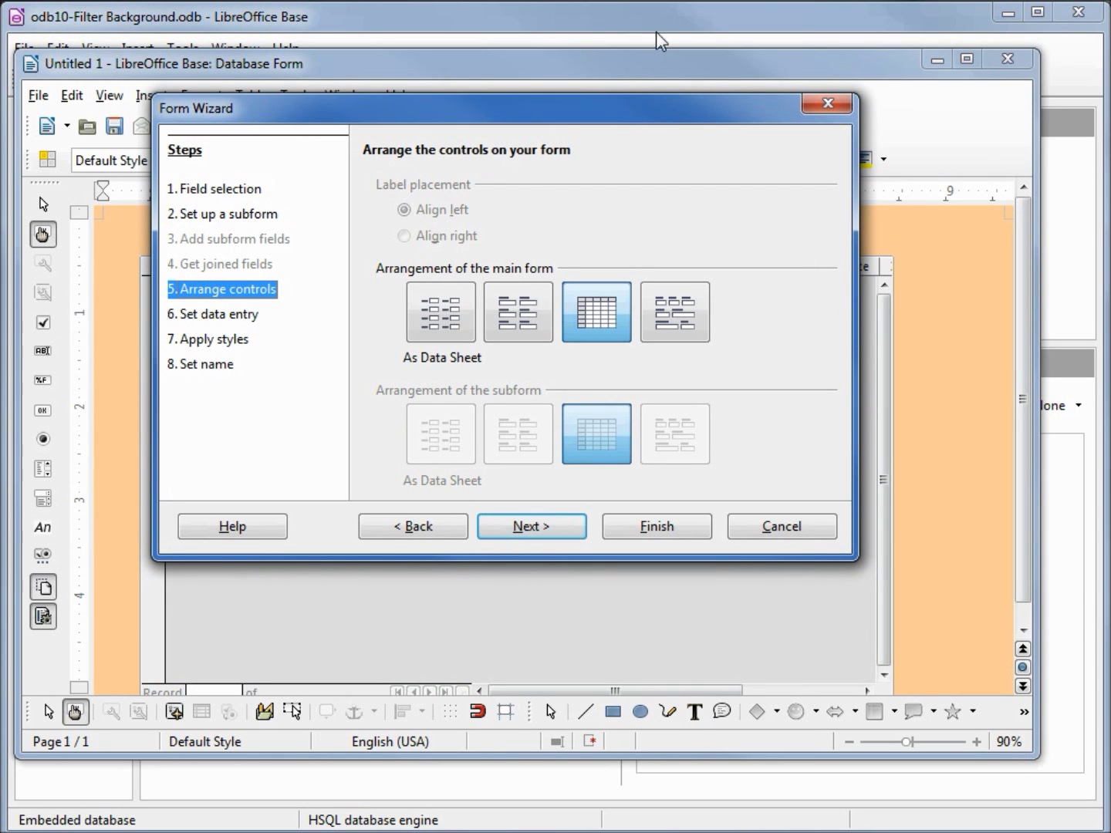
drag(670, 122, 647, 156)
click(181, 351)
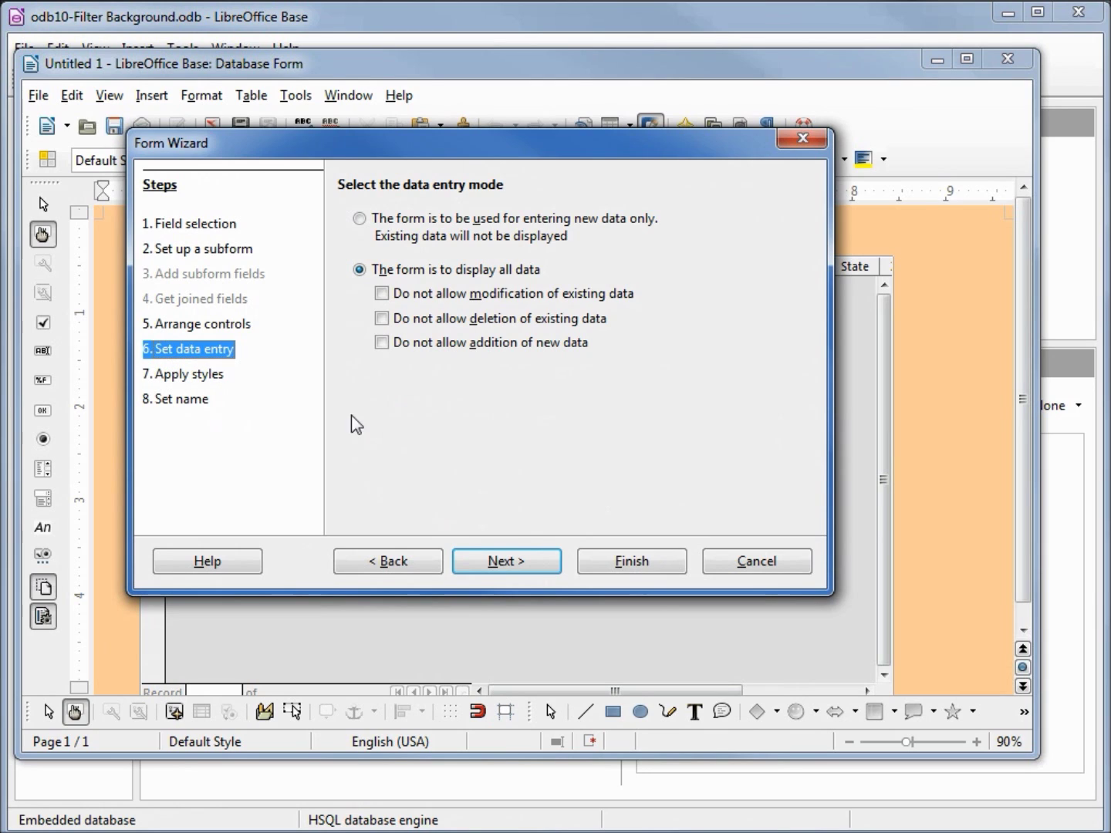
click(506, 564)
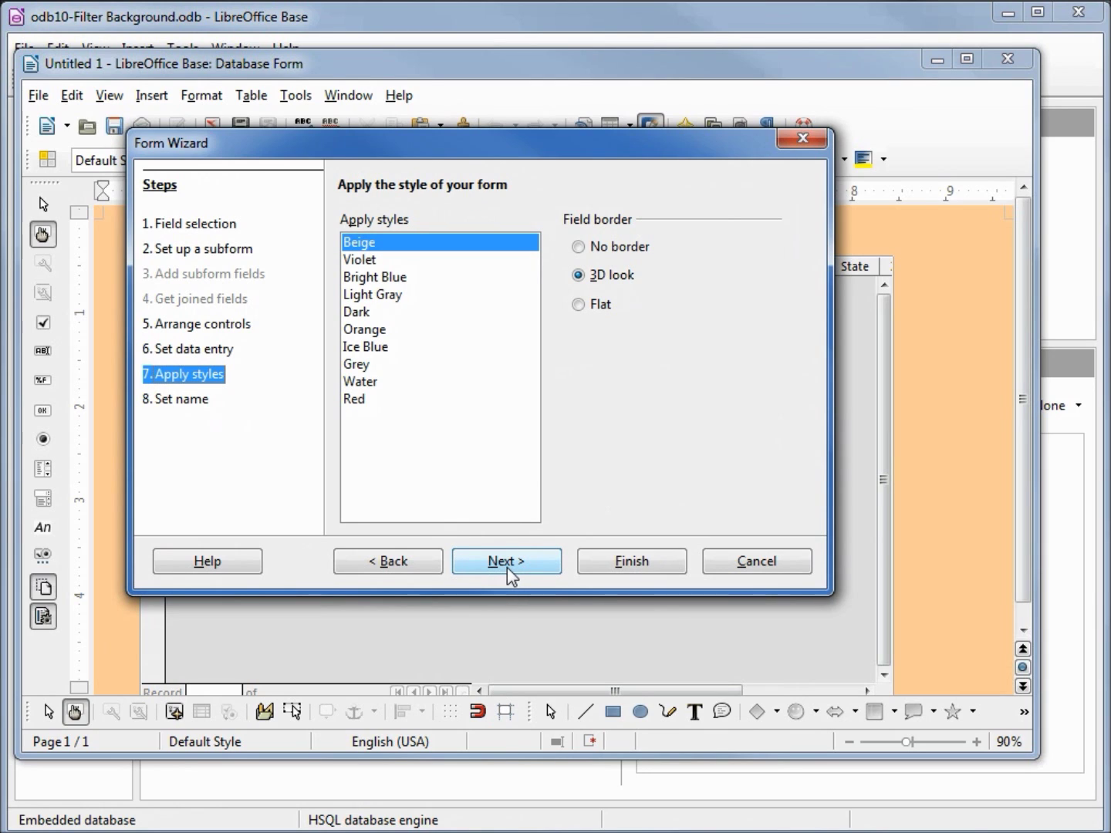
Give the form the Ice Blue style, name it 'Employess - Spreadsheet View', and finish
click(379, 349)
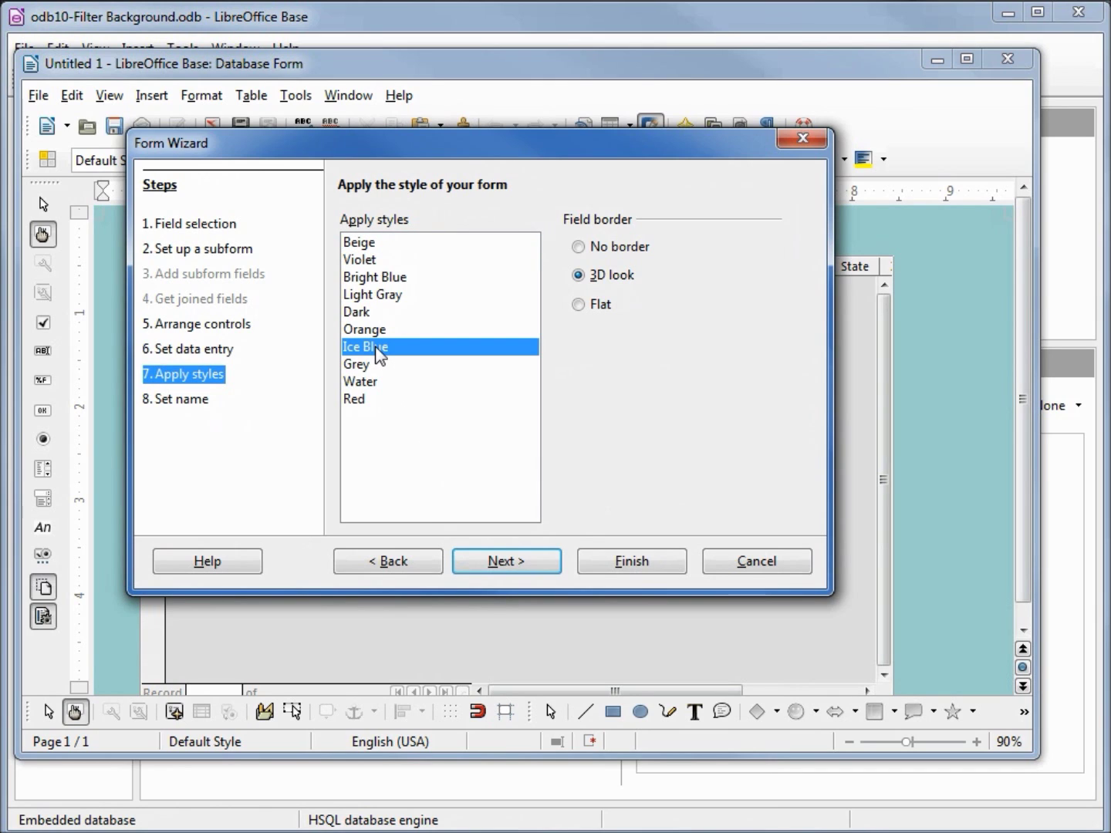
click(503, 562)
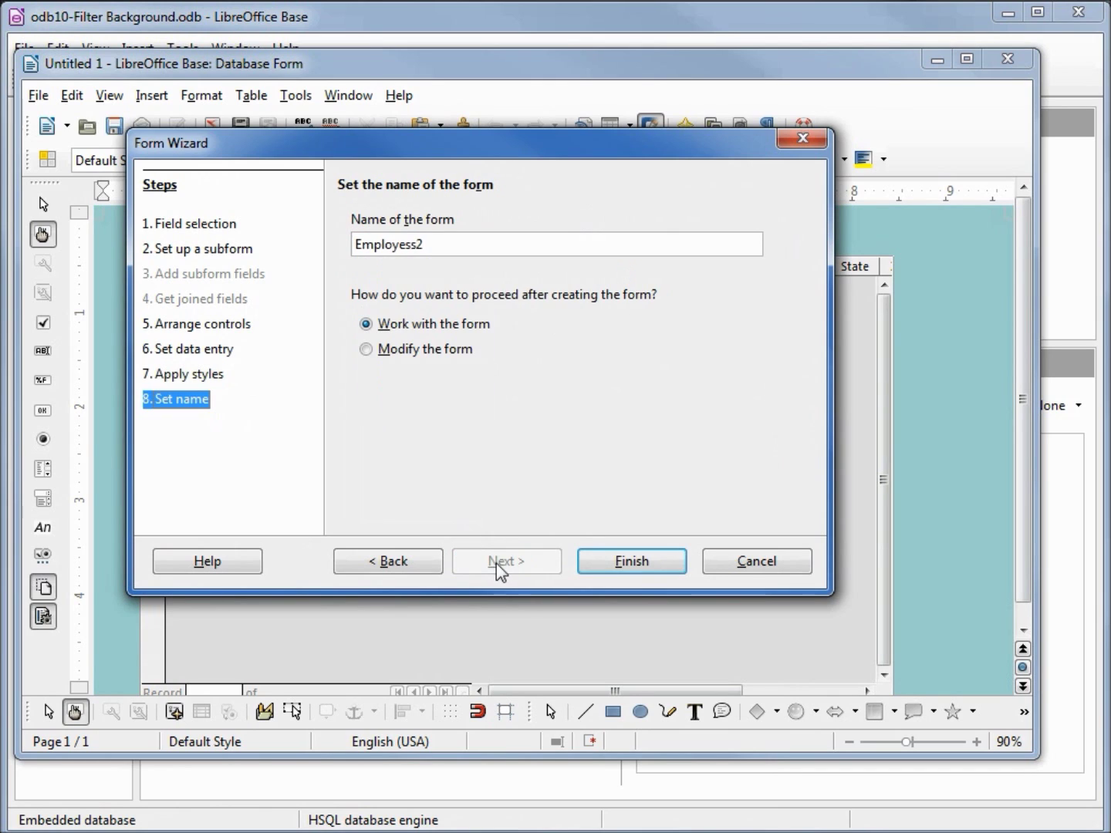
click(447, 246)
key(shift+Left)
text(- Spreadsheet View)
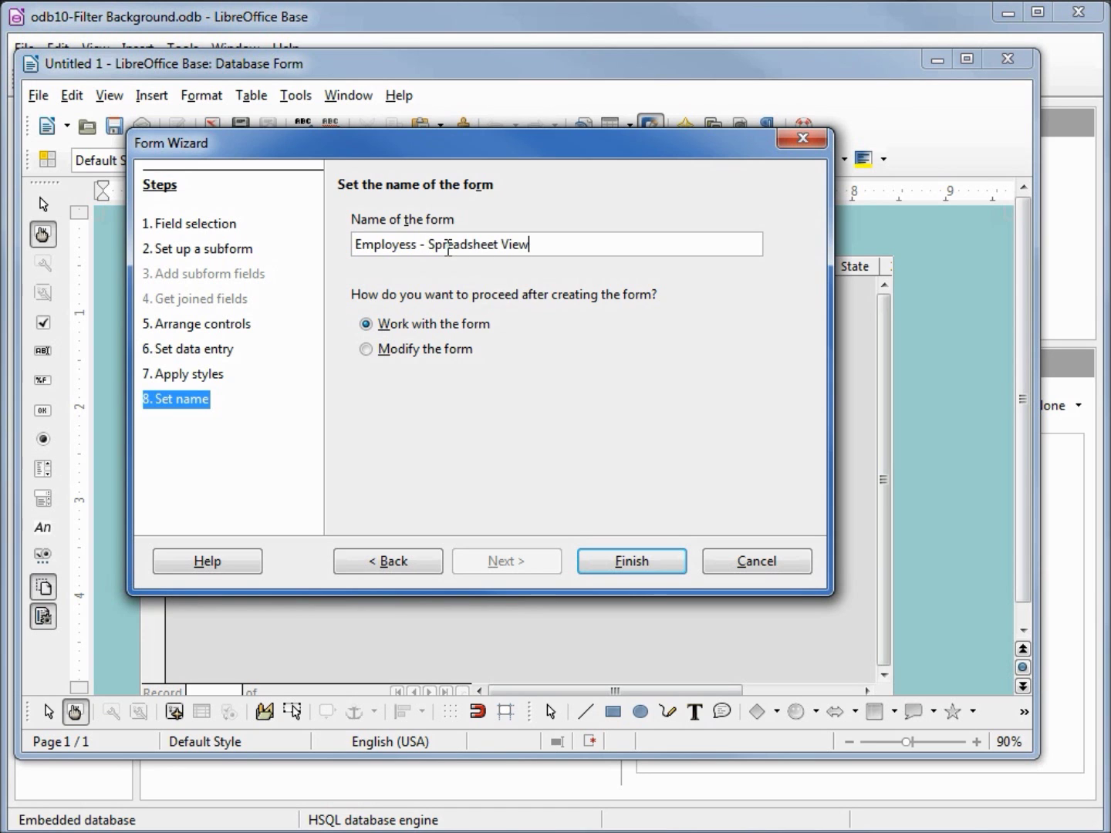
click(613, 564)
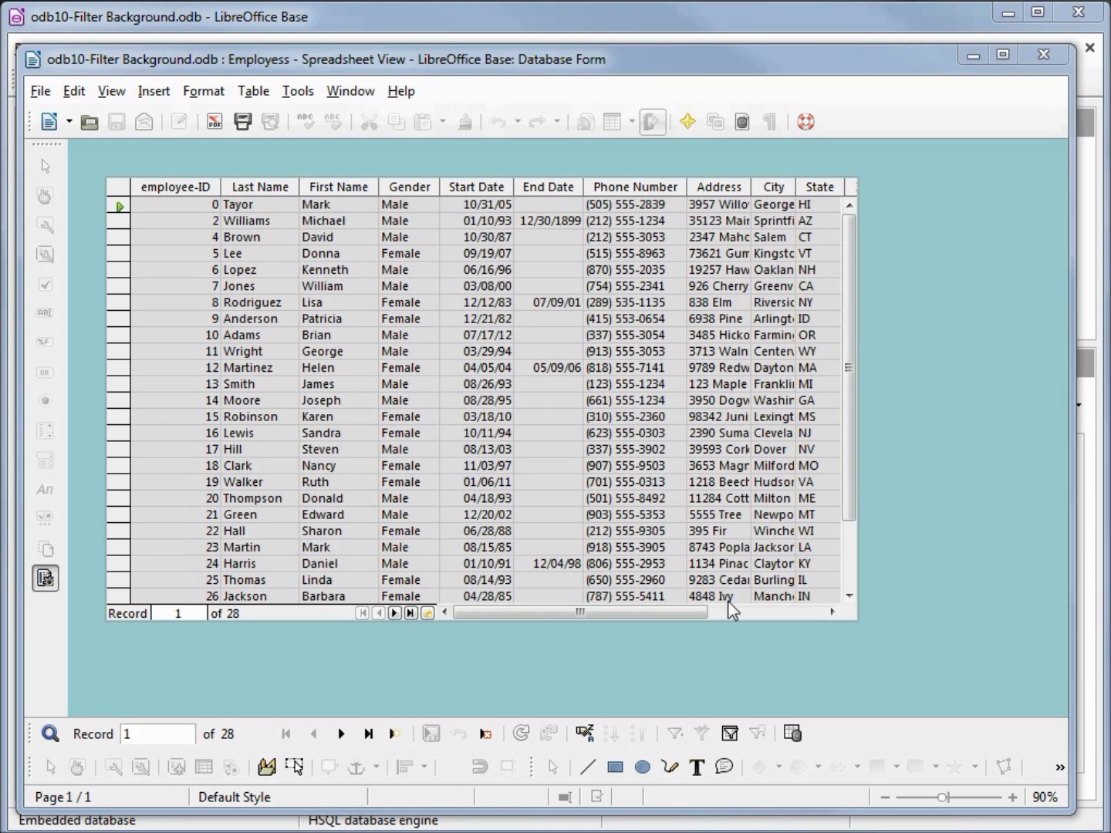
Filter the spreadsheet view to Gender 'Female' and Department 'IT', showing 4 records
click(729, 735)
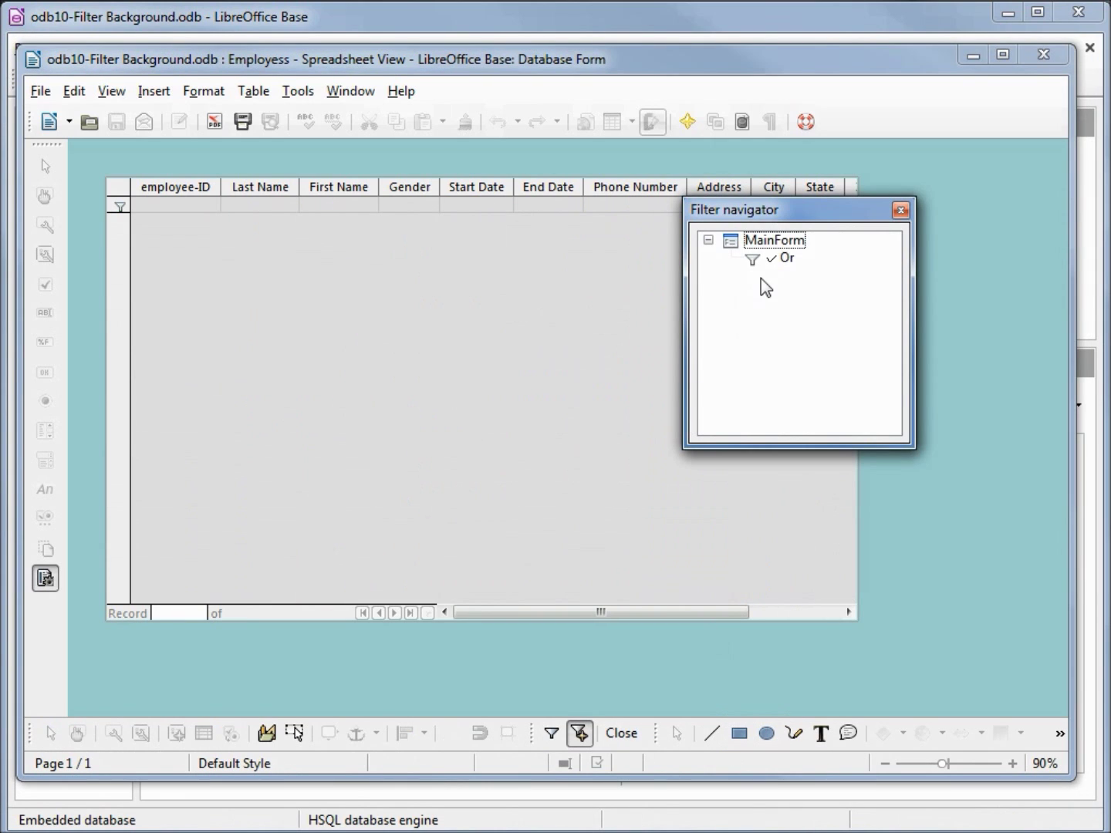
drag(804, 207, 680, 270)
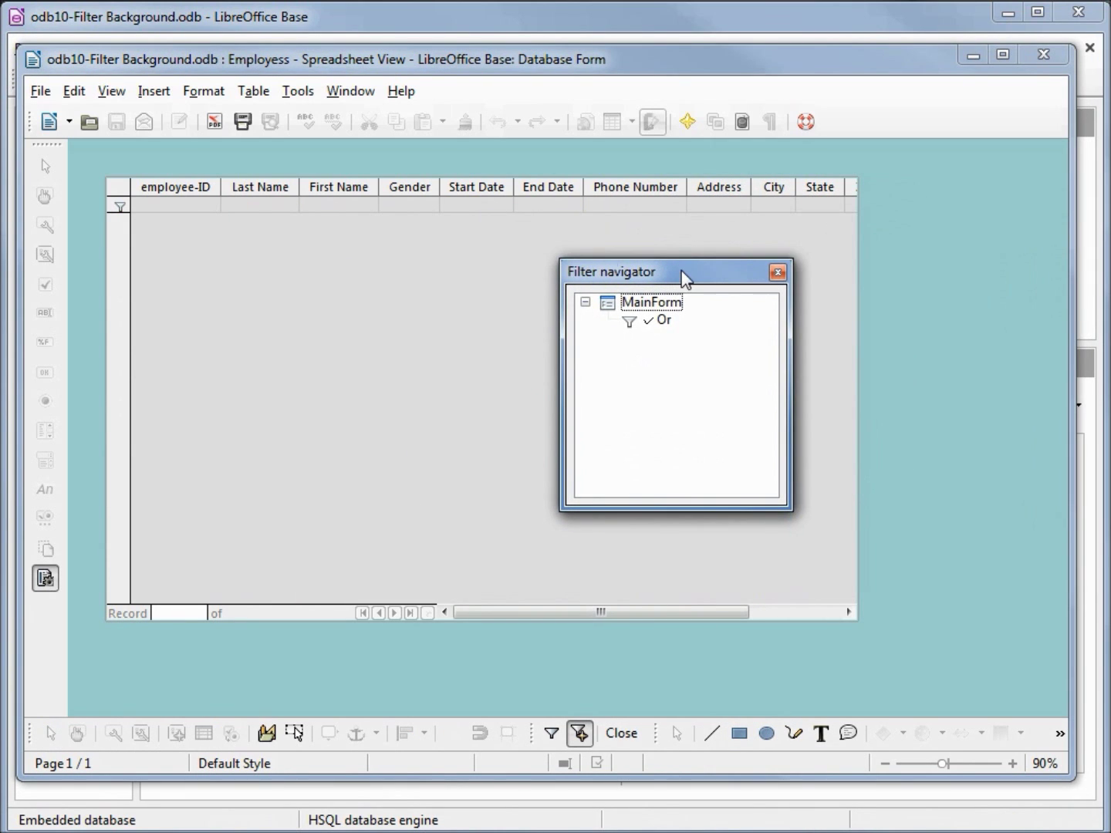
click(417, 204)
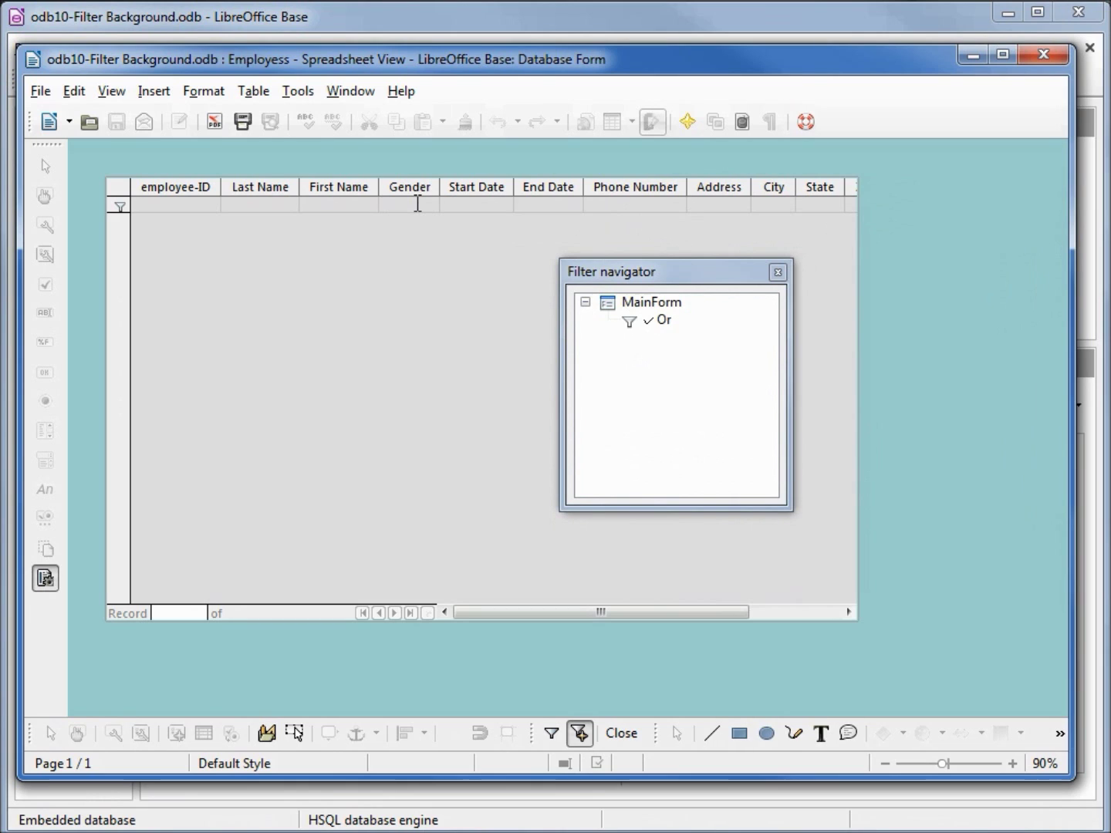
text(Female)
key(Tab)
key(Tab)
key(Tab)
key(Tab)
key(Tab)
key(Tab)
key(Tab)
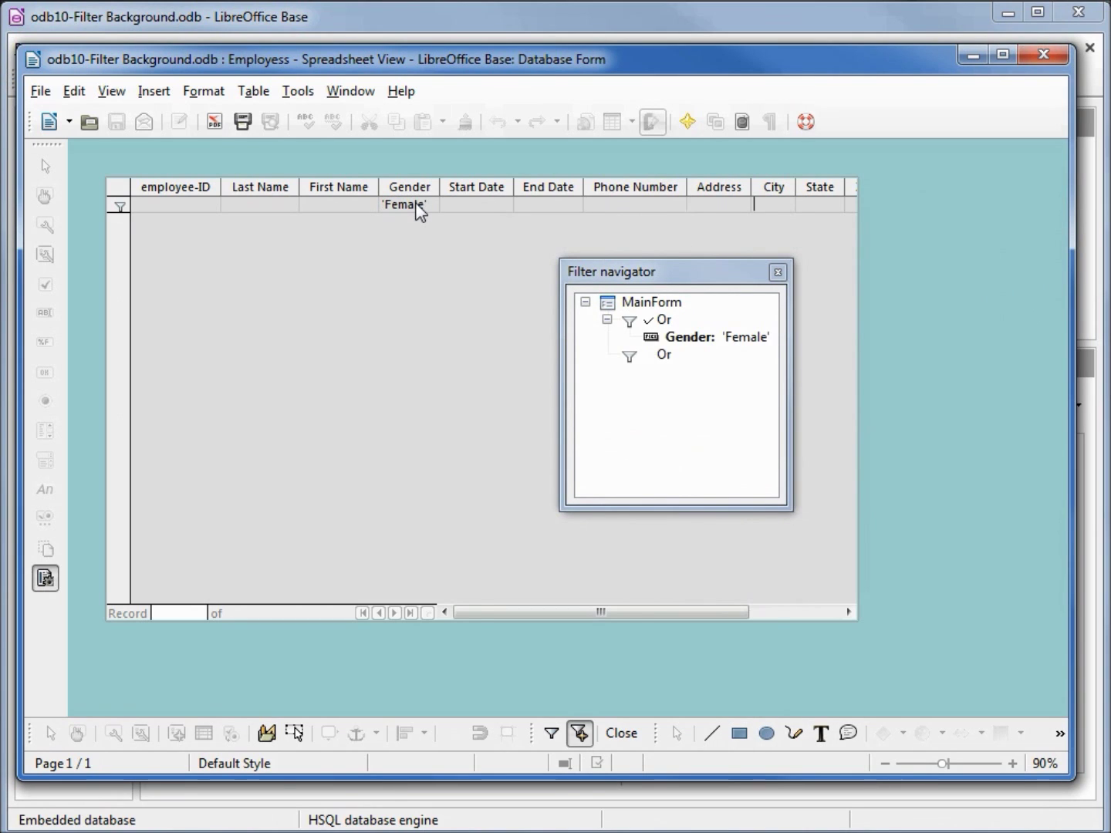
key(Tab)
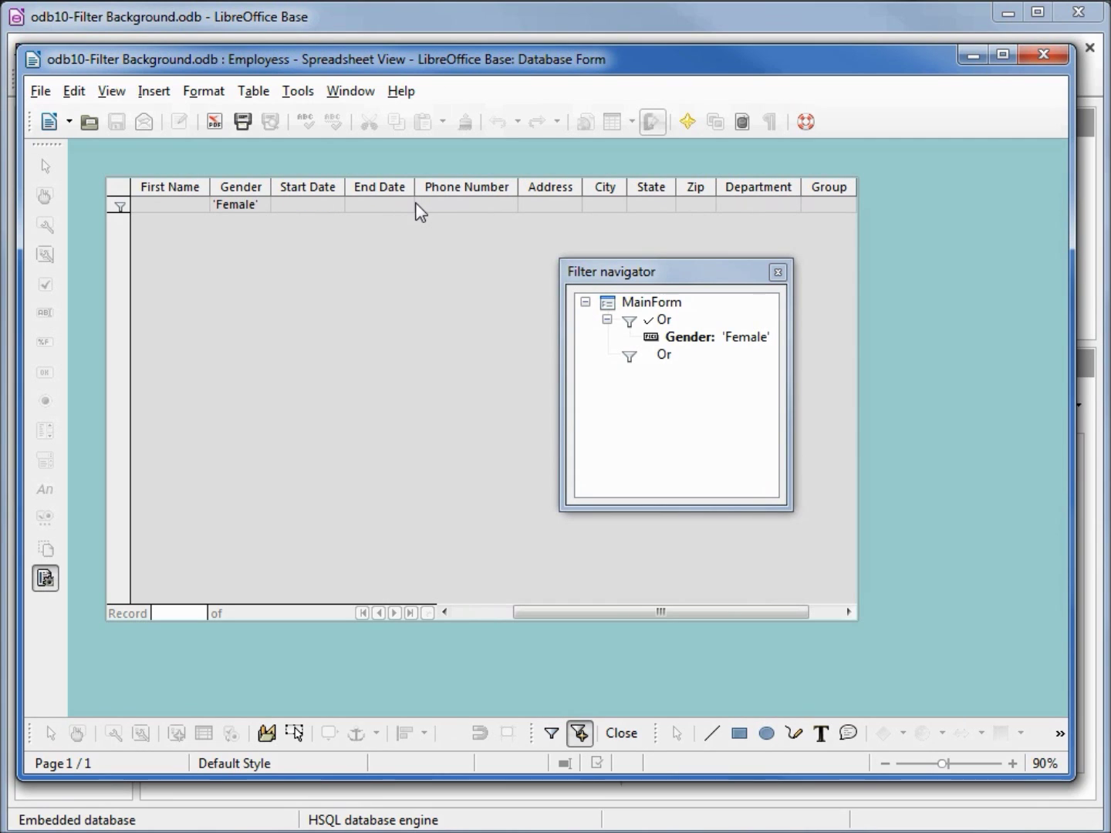
text(IT)
key(Tab)
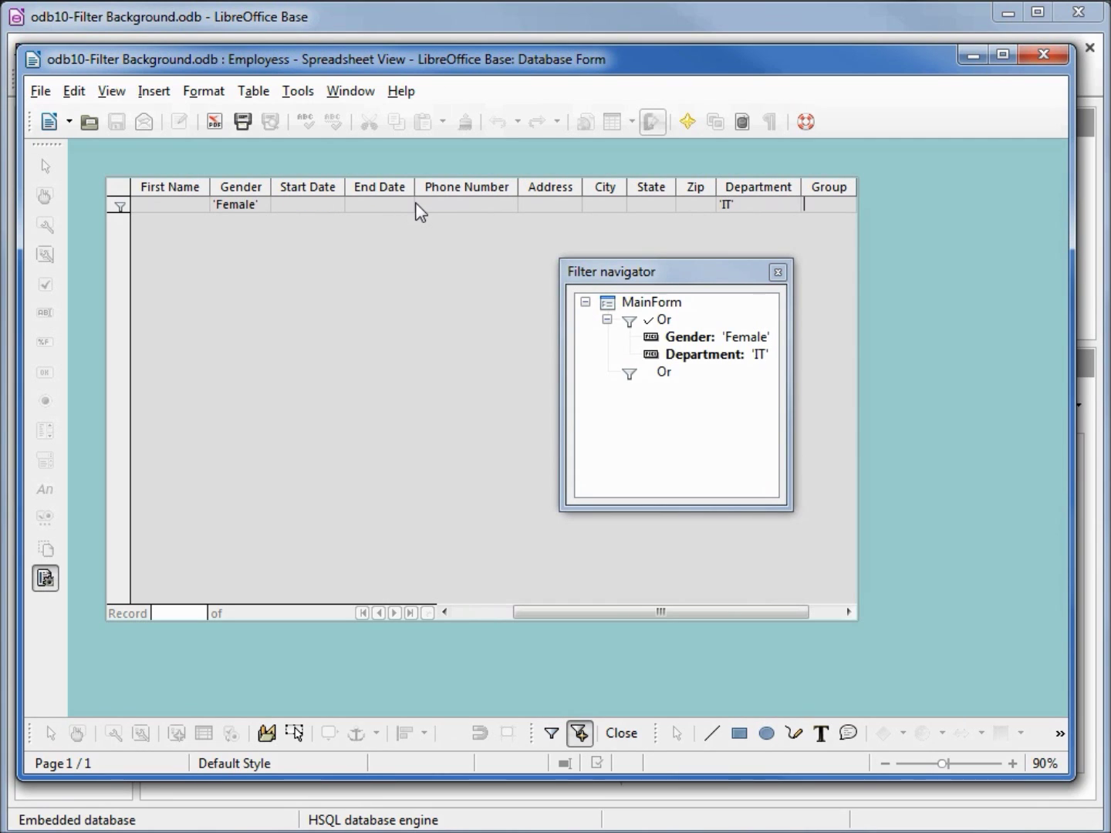
click(552, 734)
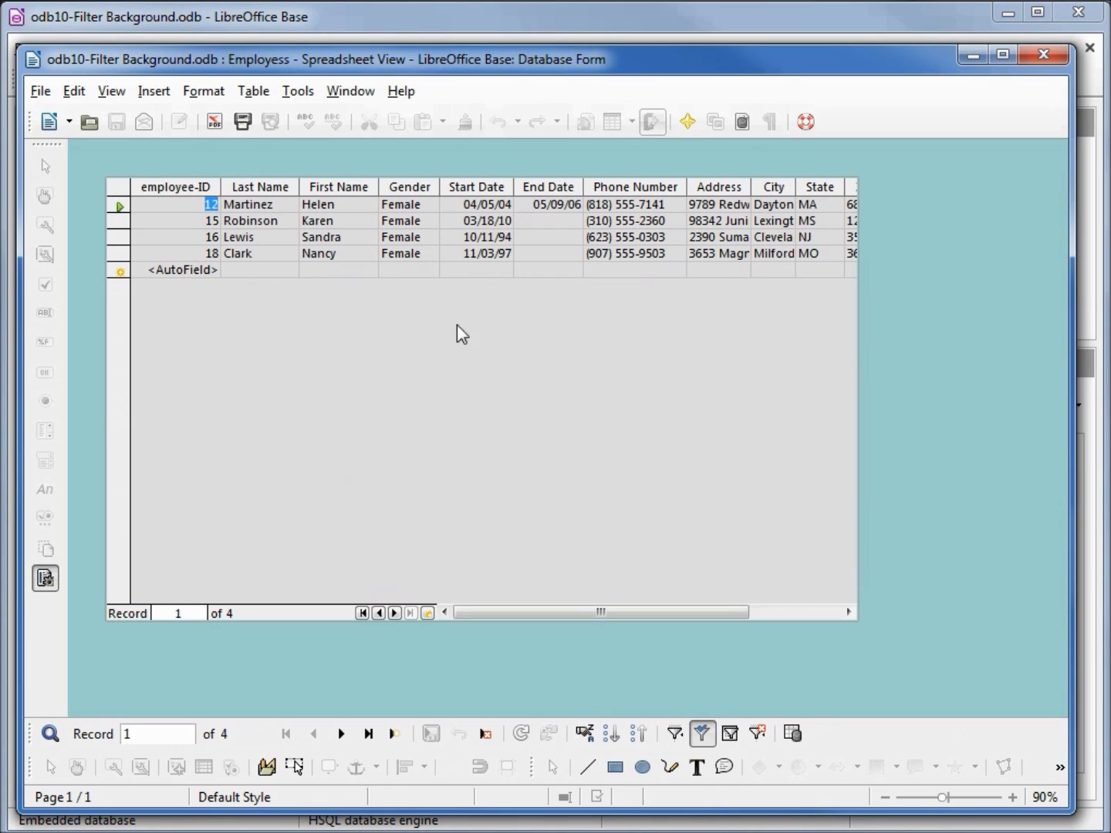
mouse_move(531, 612)
mouse_down()
mouse_move(679, 631)
mouse_move(521, 625)
mouse_up()
Put Department 'IT' in an Or branch so the filter shows 16 female-or-IT employees
click(731, 734)
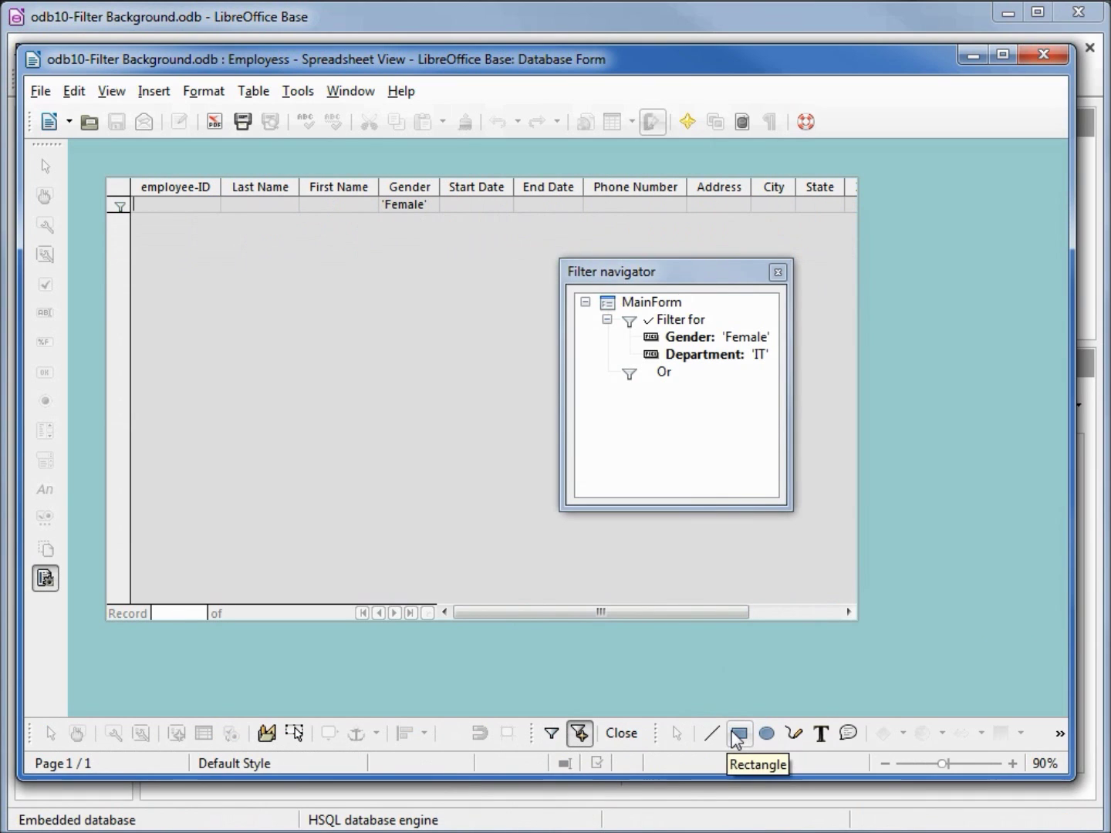
drag(678, 354, 629, 377)
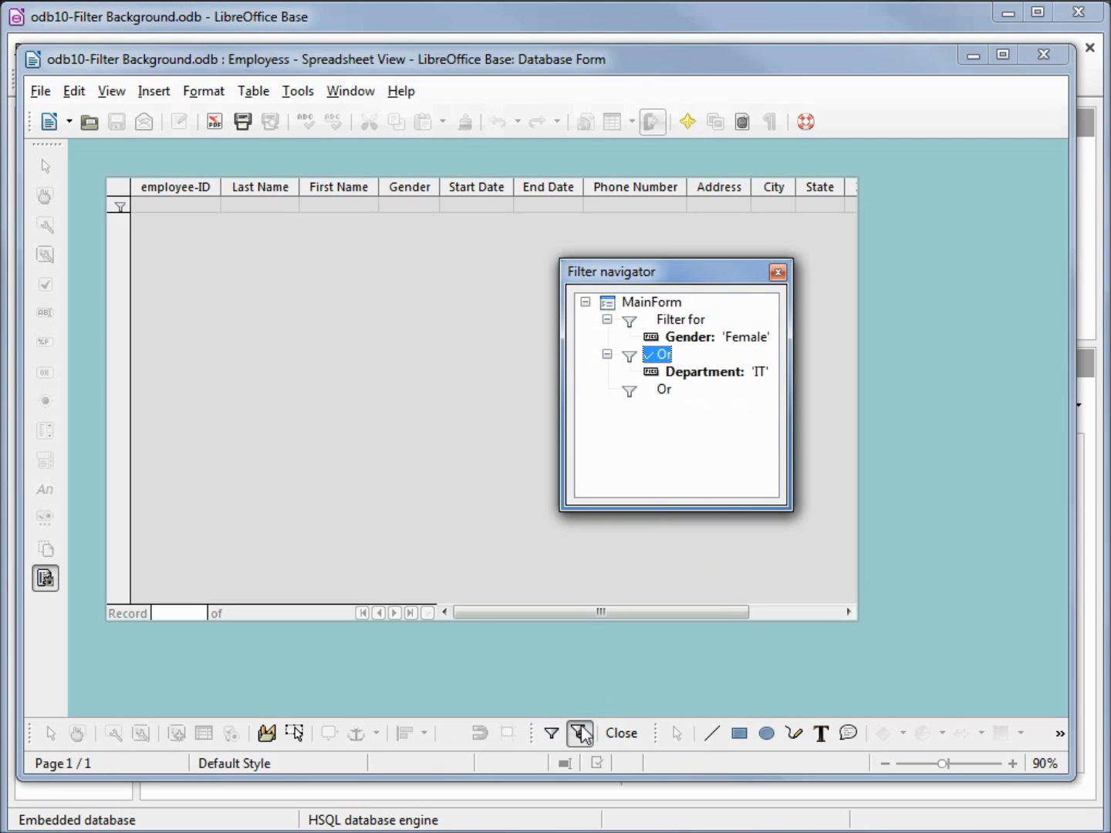
click(553, 733)
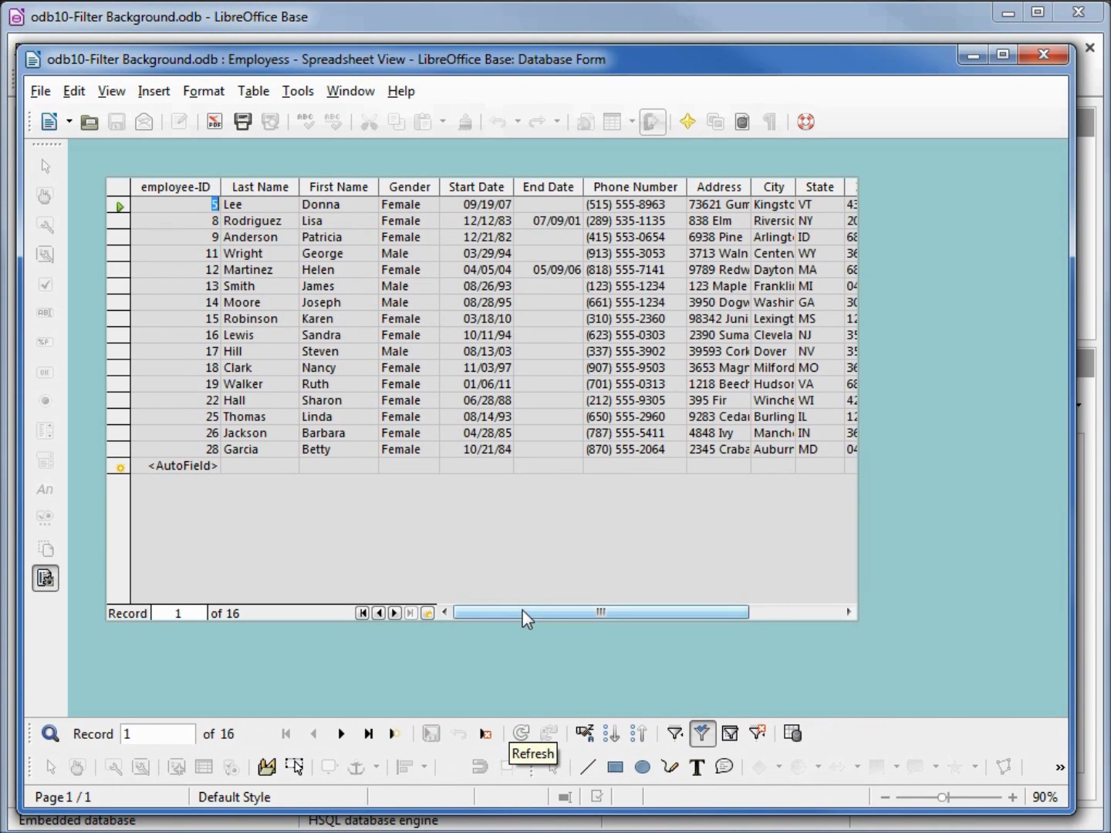
Check the Department column, then remove the filter to list all 28 records
drag(523, 612, 628, 611)
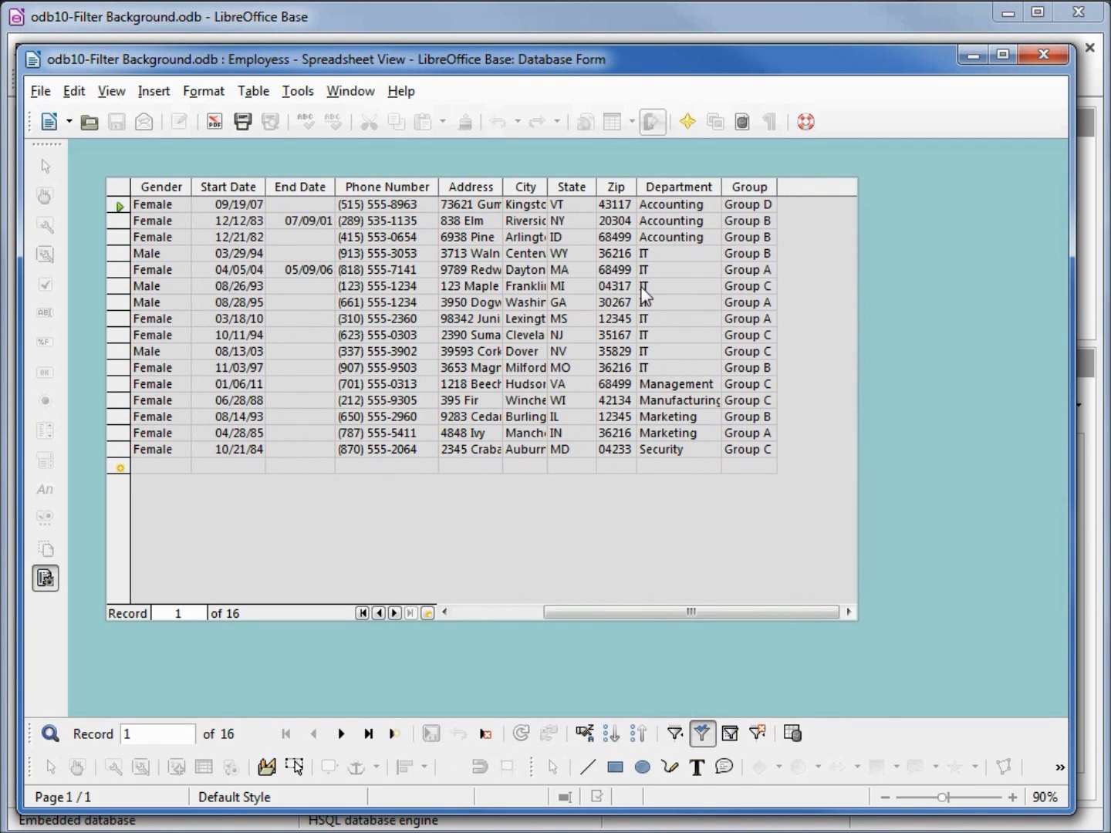
click(759, 732)
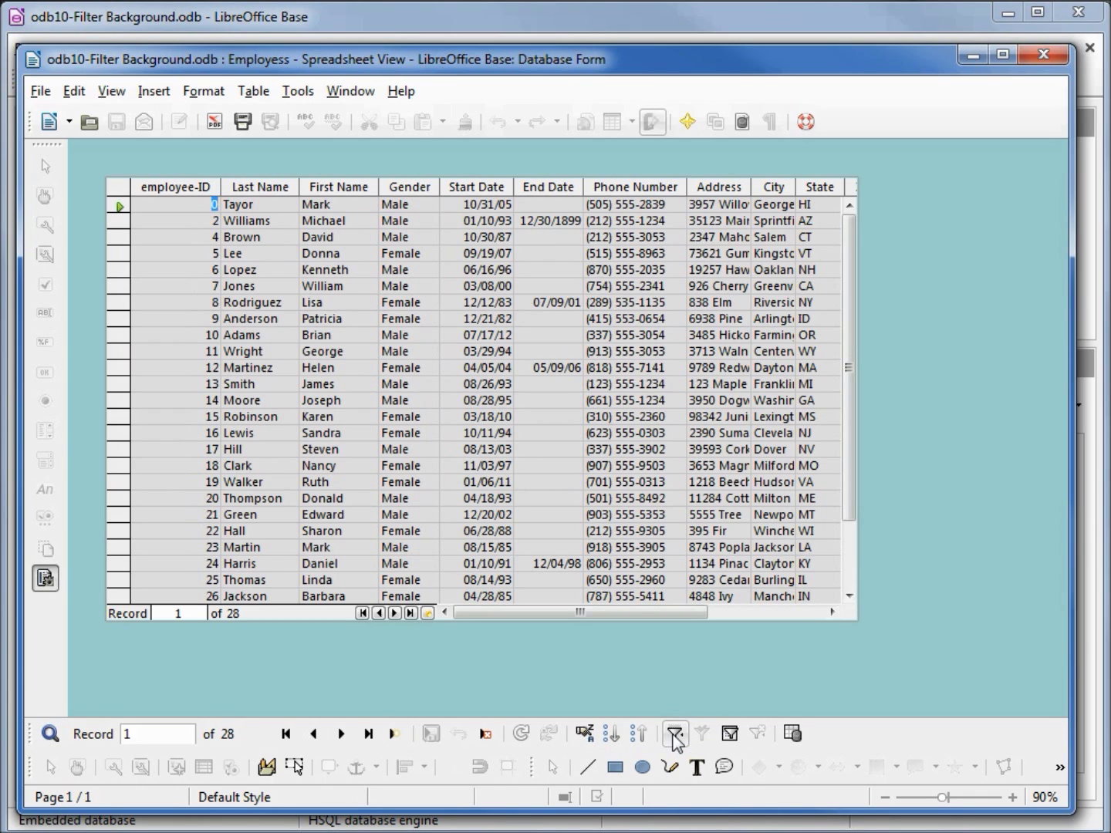
click(203, 220)
click(677, 735)
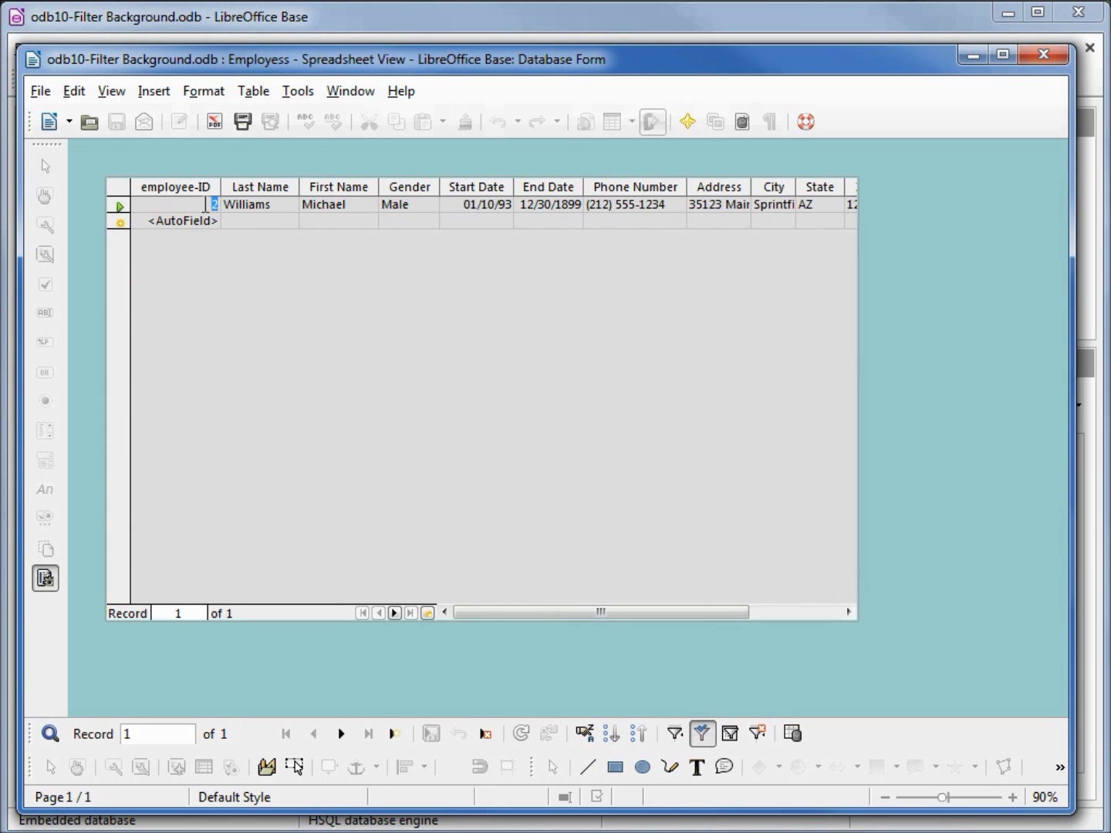
click(759, 734)
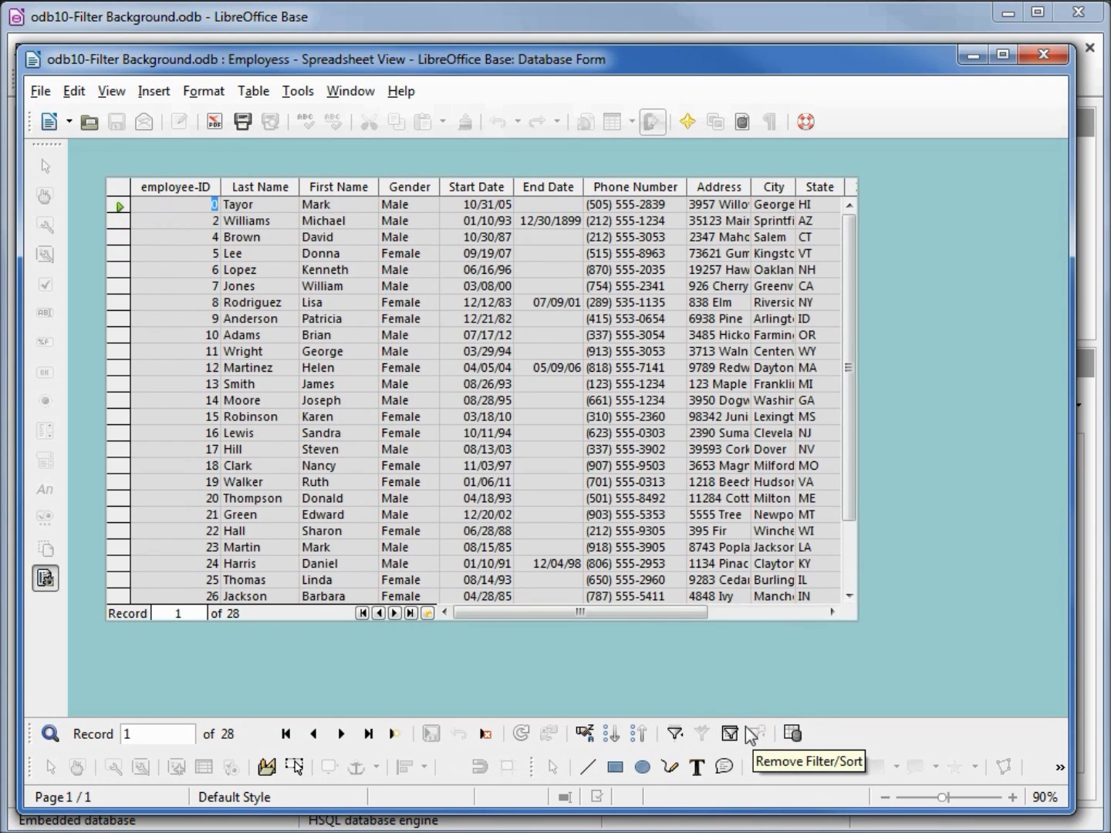
click(425, 202)
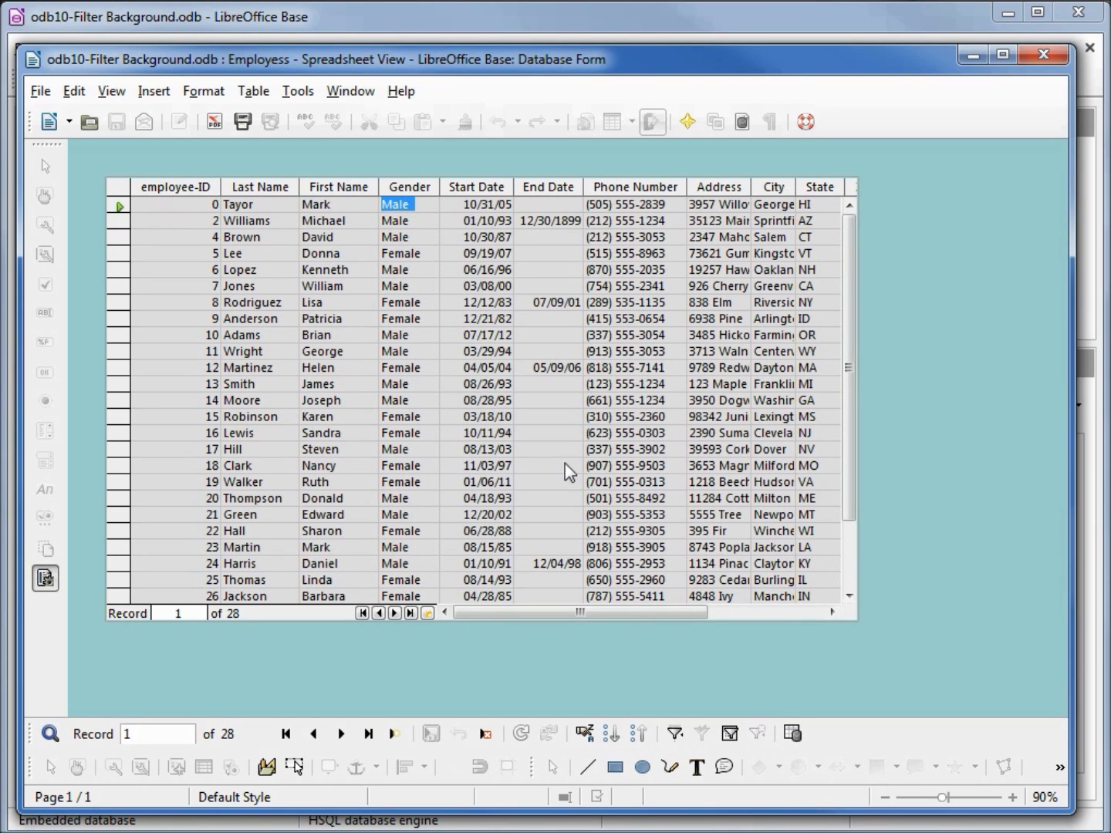
click(676, 734)
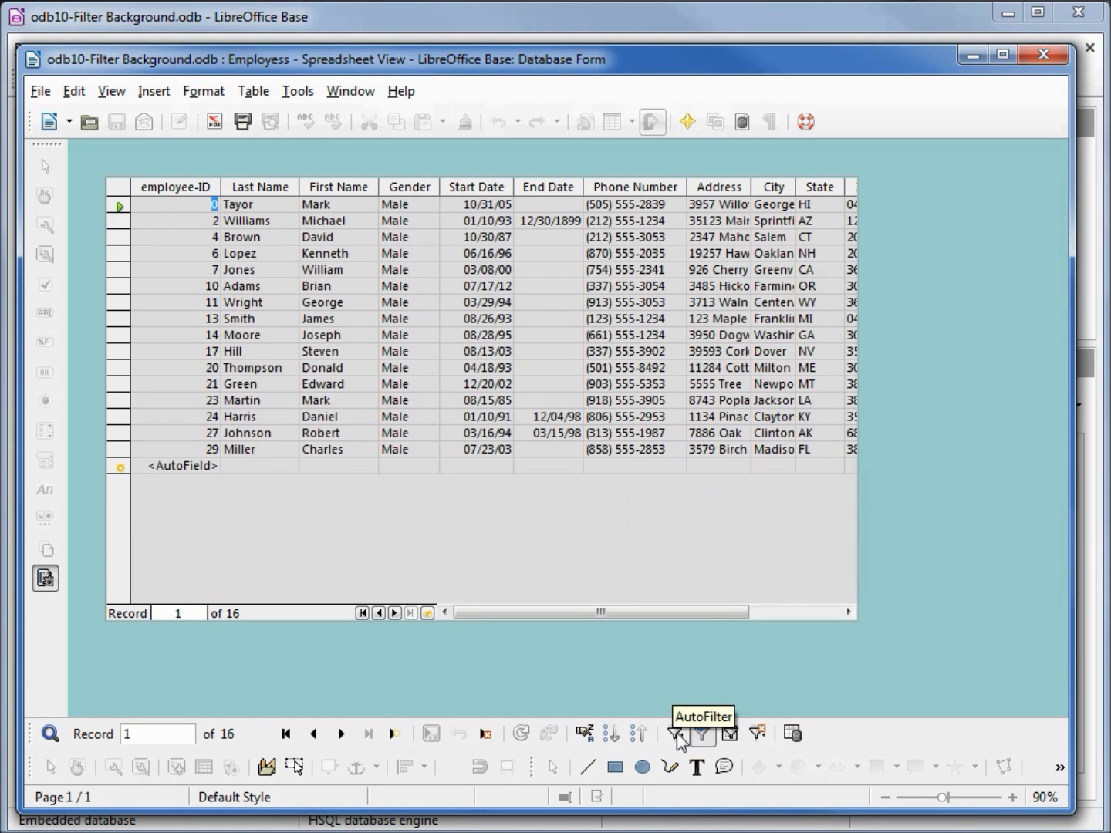
drag(606, 613, 715, 627)
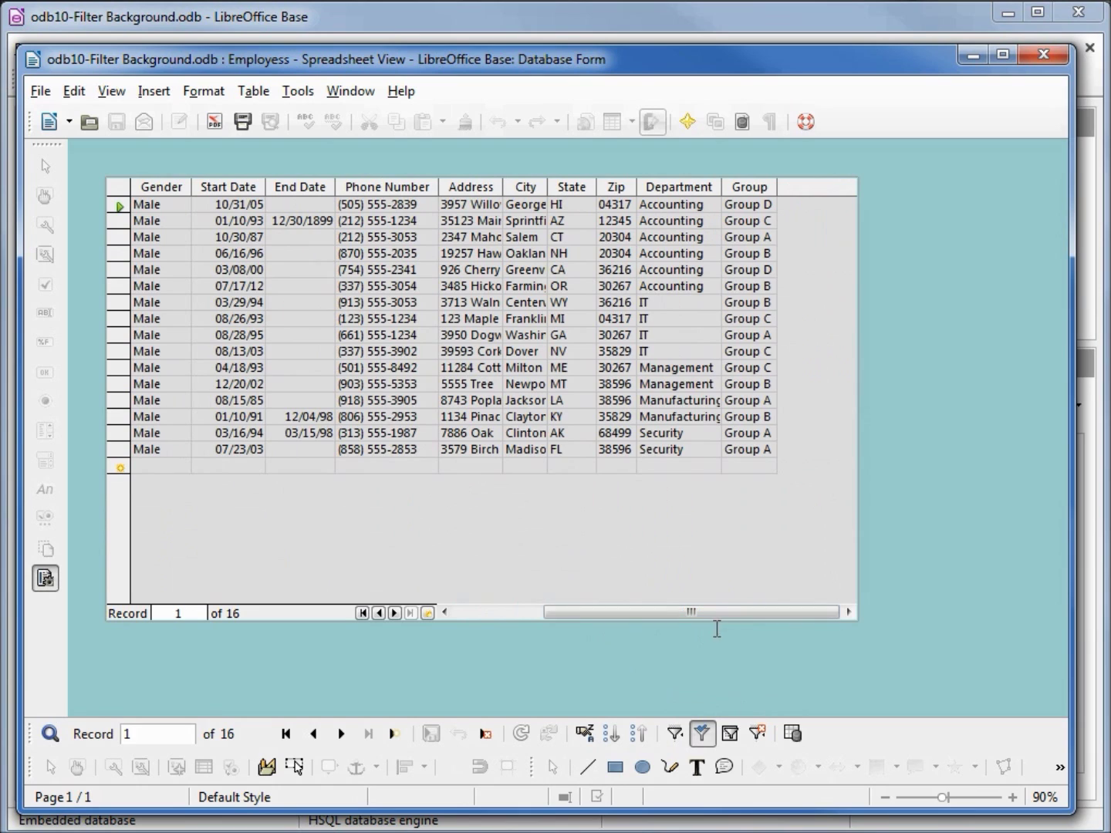
click(679, 303)
click(677, 737)
mouse_move(528, 614)
mouse_down()
mouse_move(660, 620)
mouse_move(535, 618)
mouse_up()
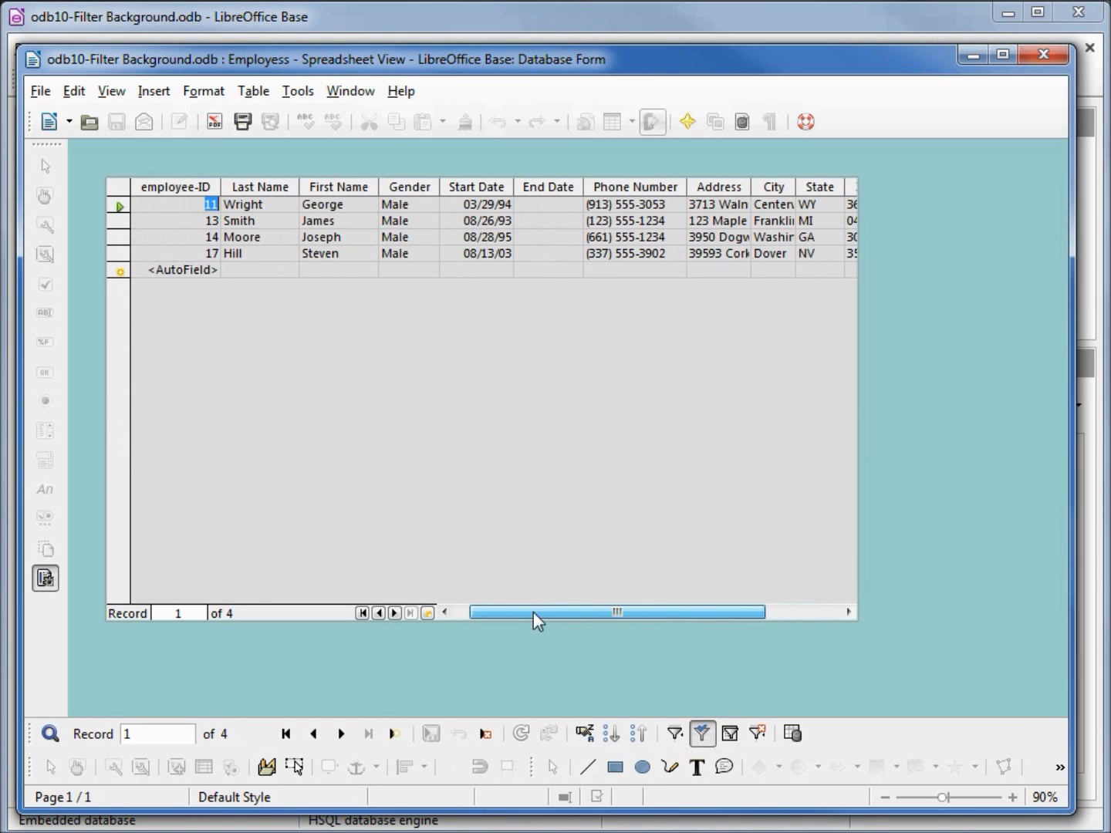
click(758, 739)
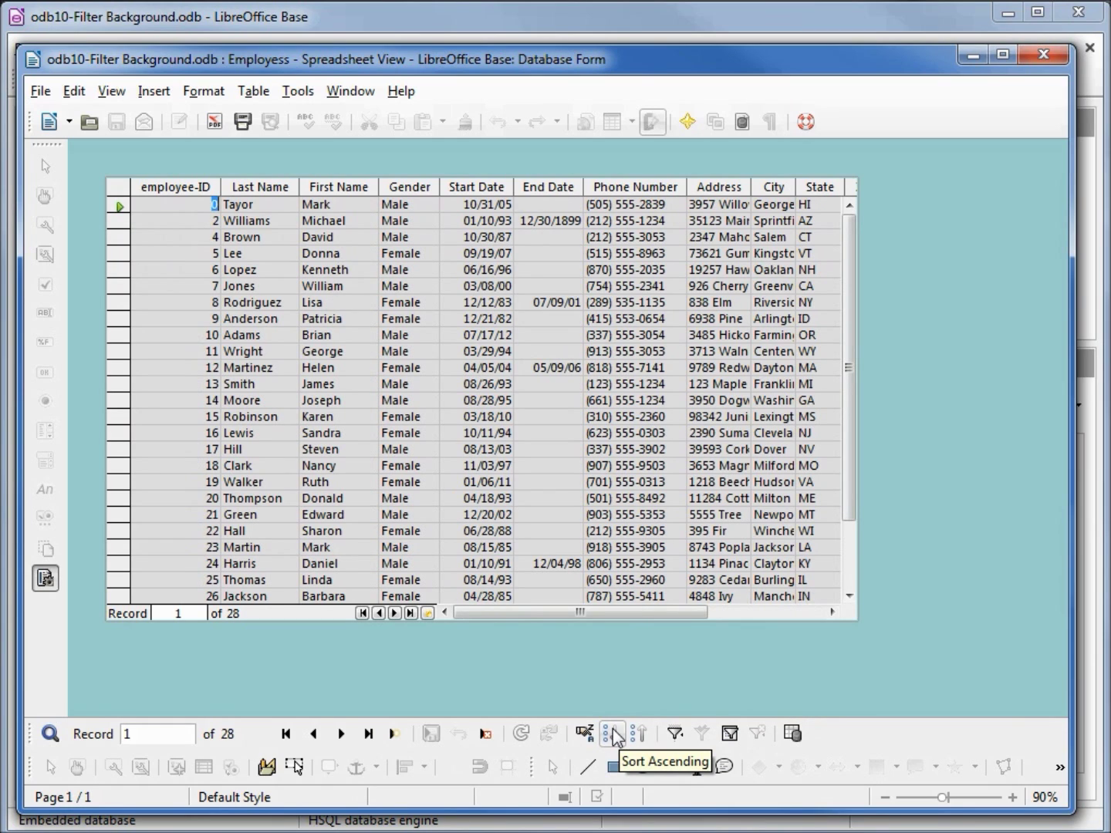
Sort the records alphabetically by Last Name, then close the spreadsheet-view form
click(263, 204)
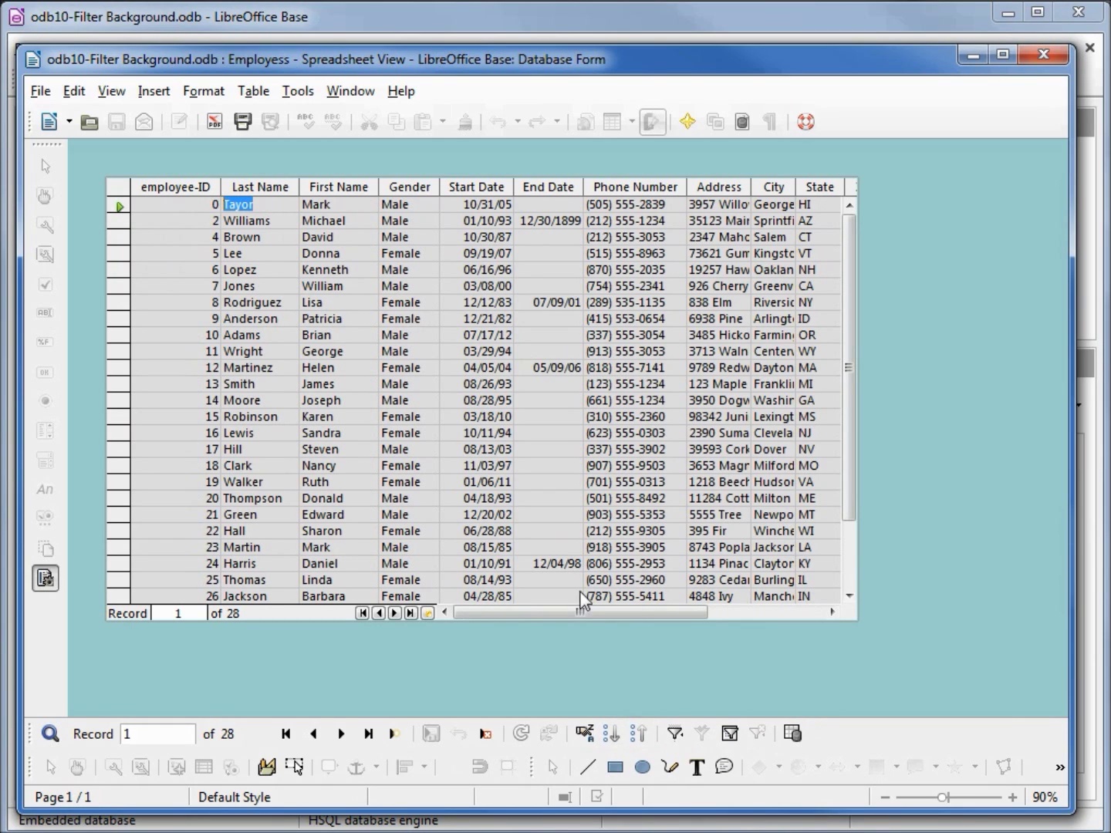
click(614, 739)
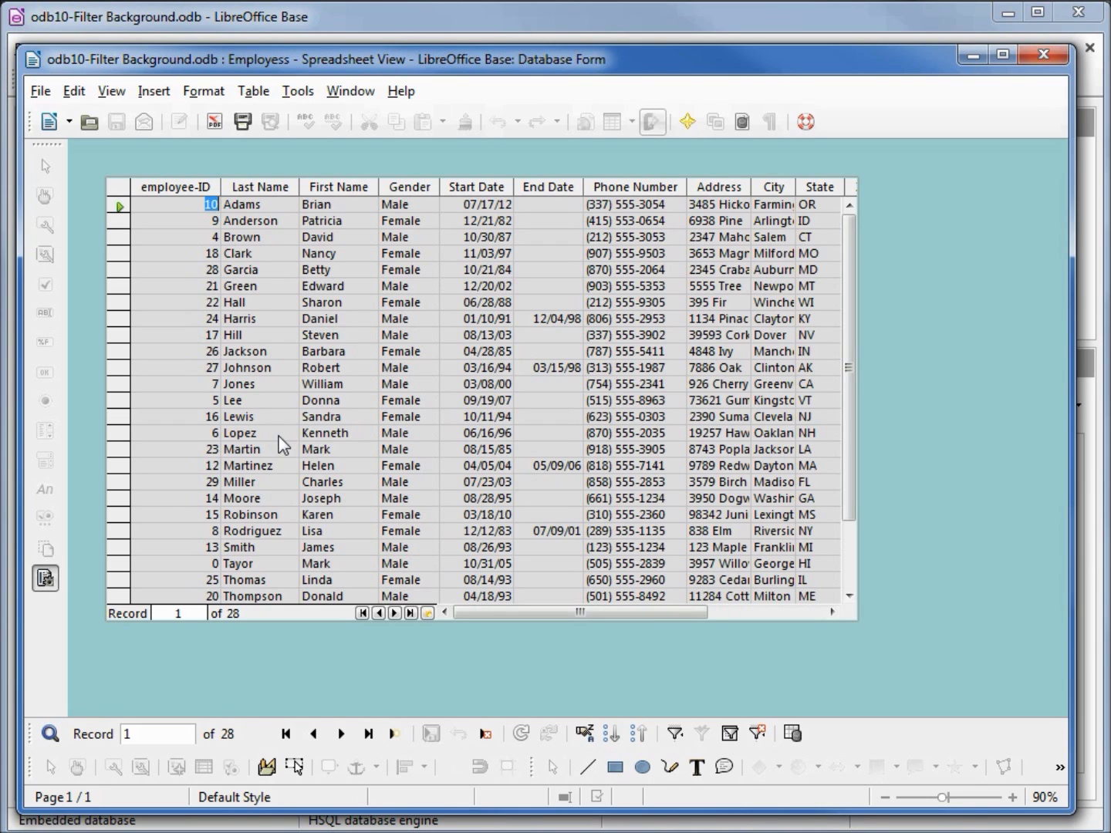
click(1038, 54)
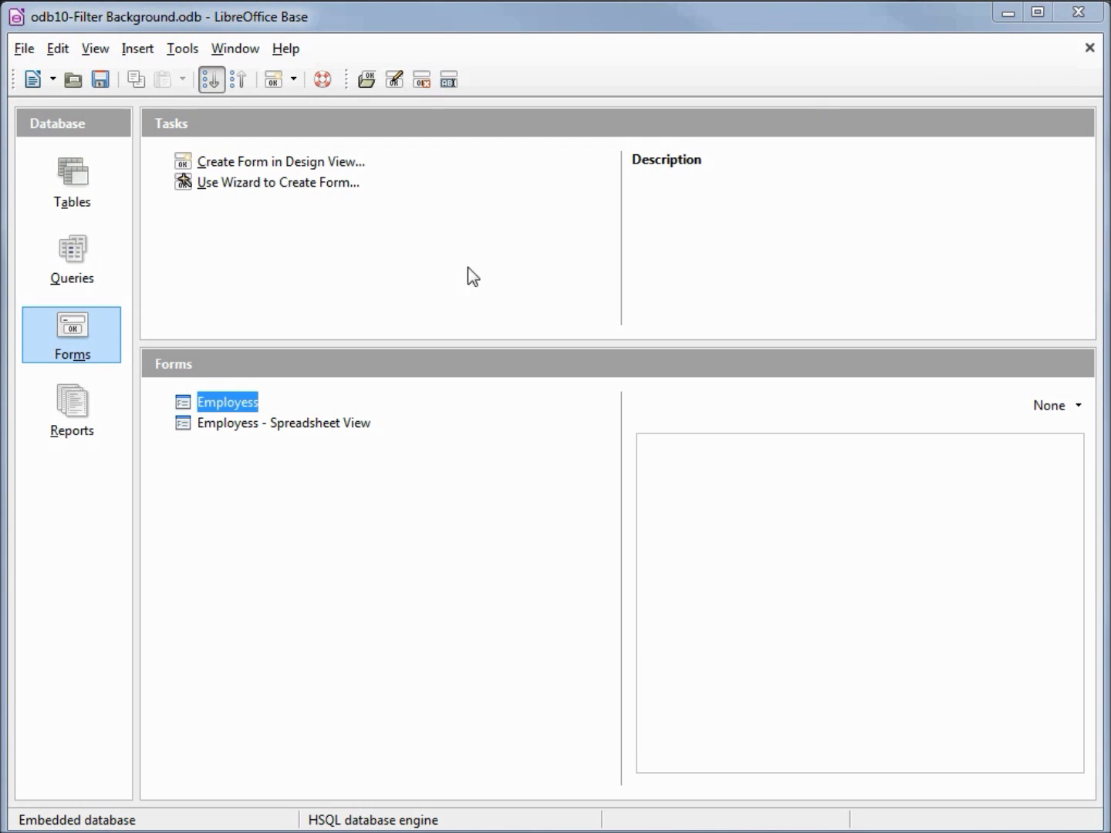
double_click(221, 407)
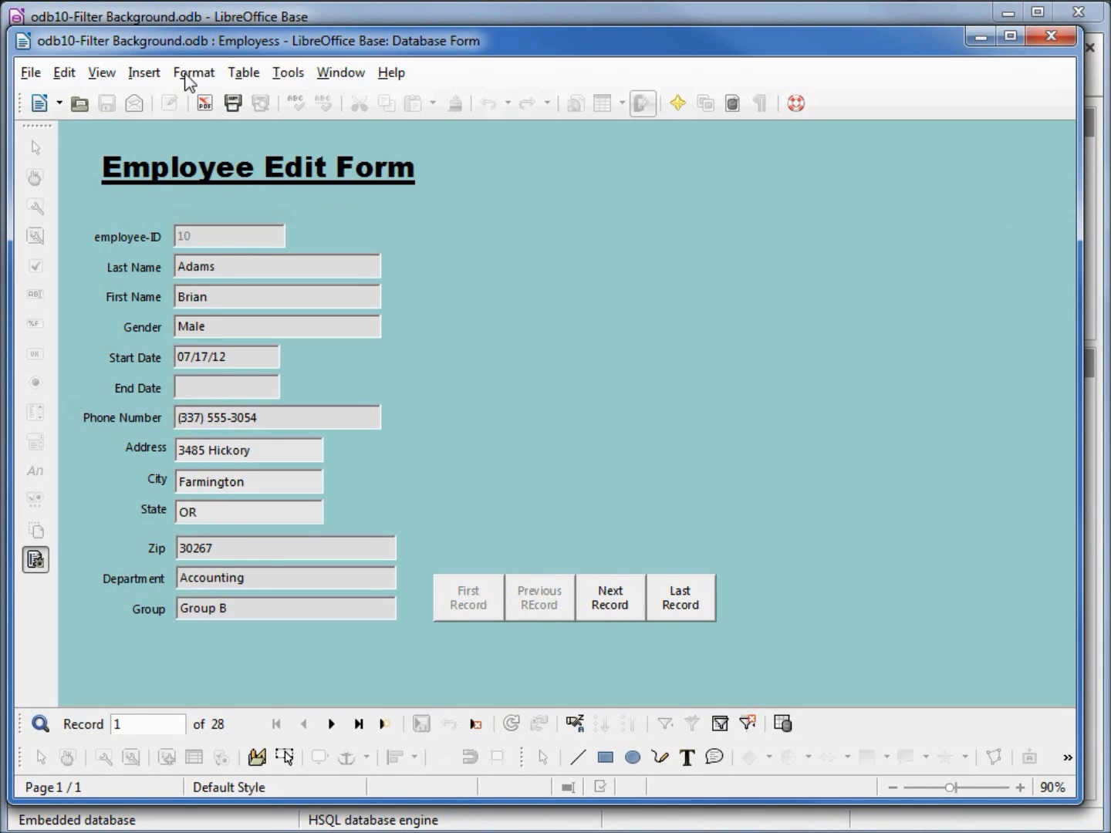
click(190, 74)
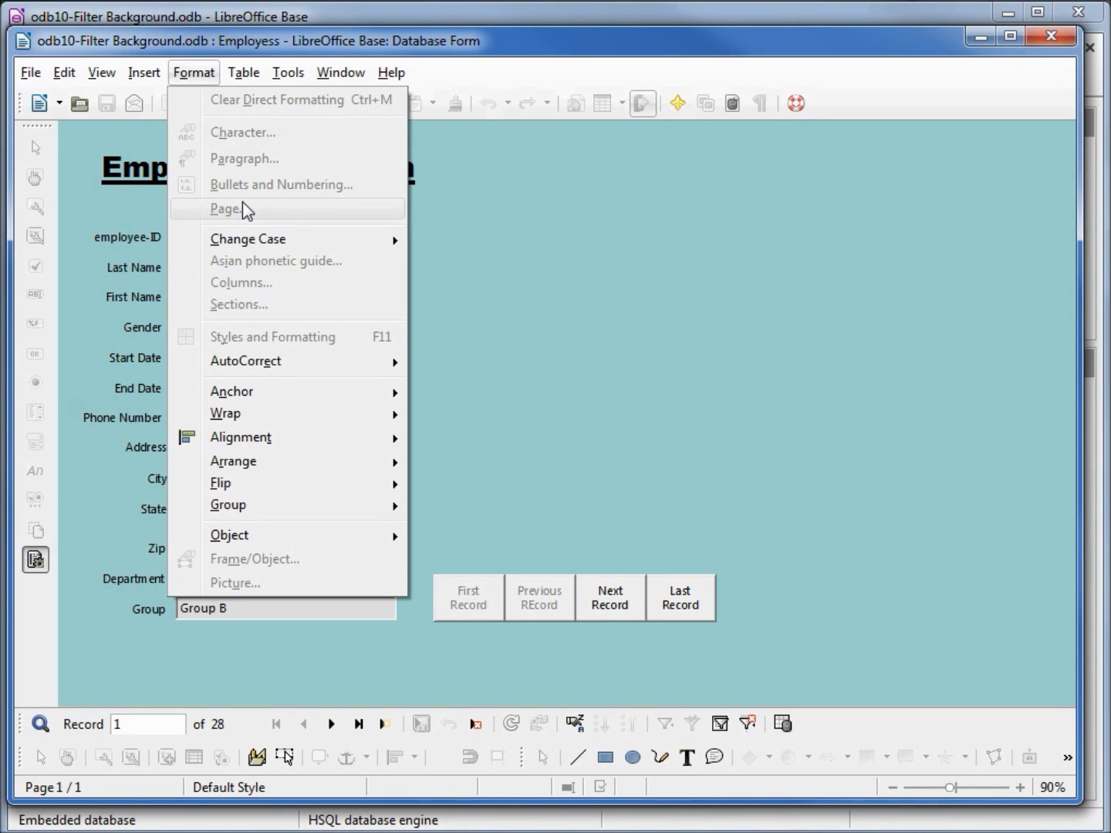
click(657, 45)
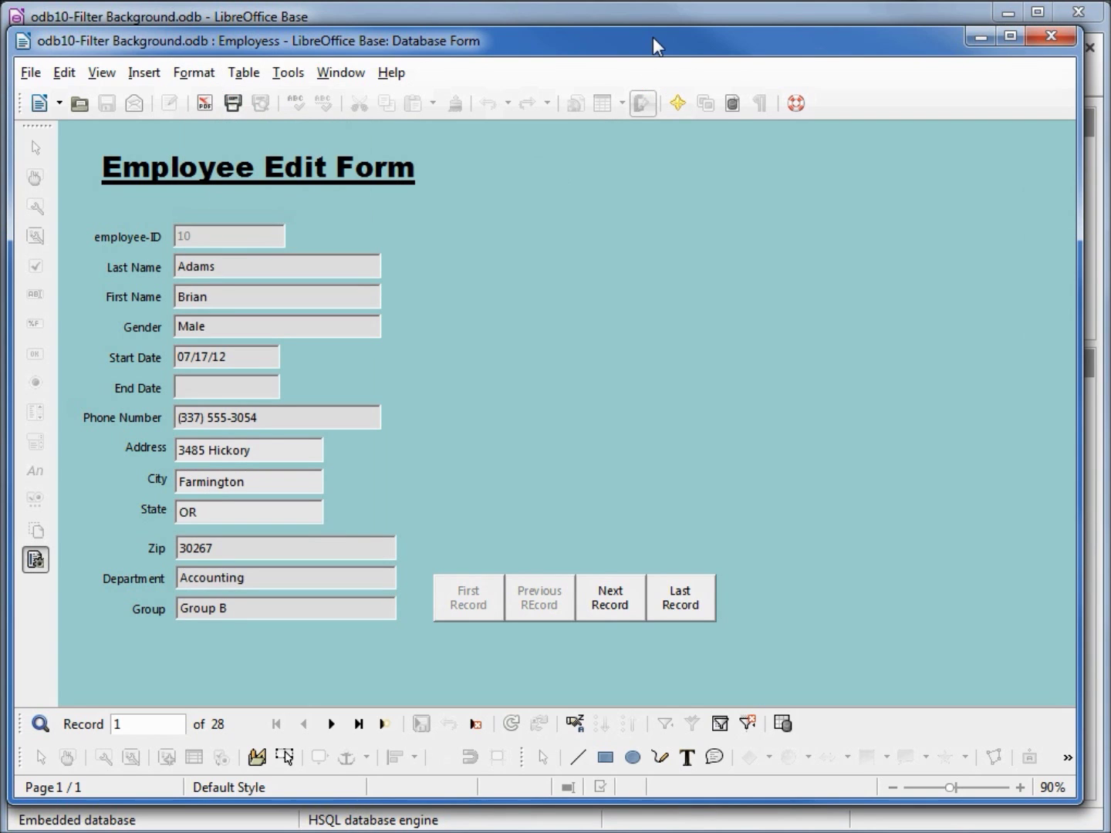
click(1051, 38)
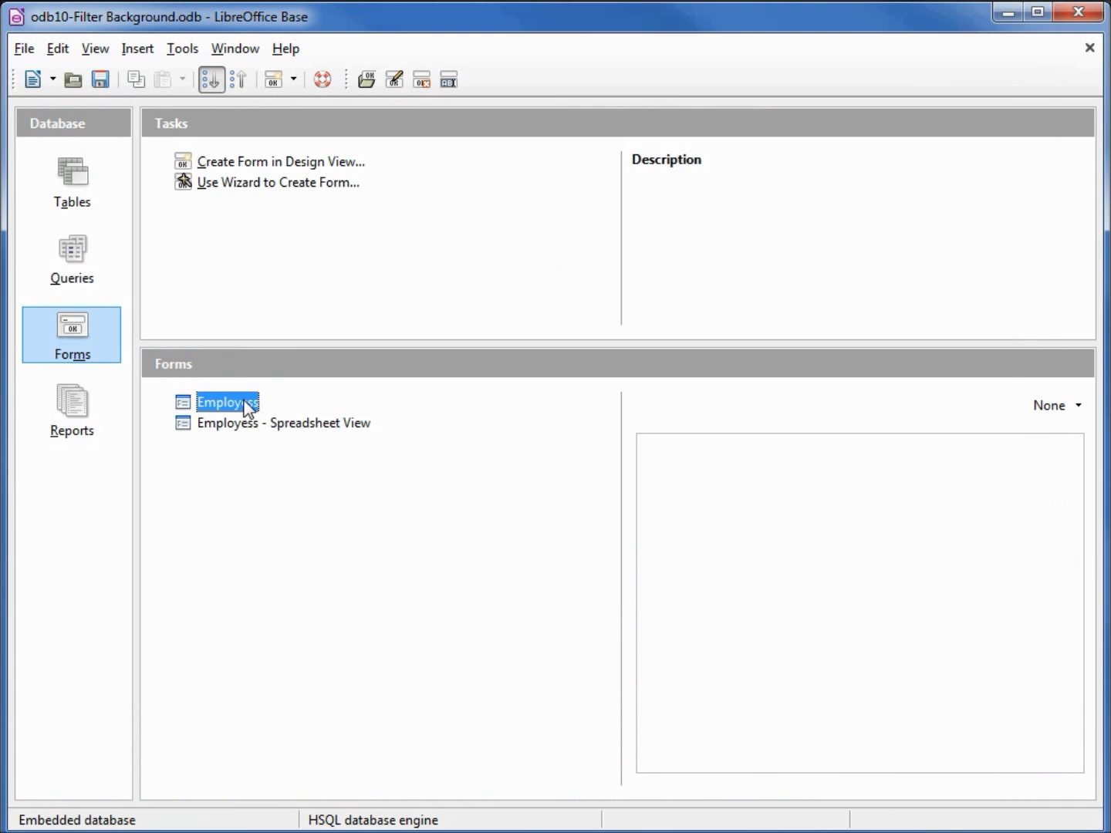
right_click(240, 399)
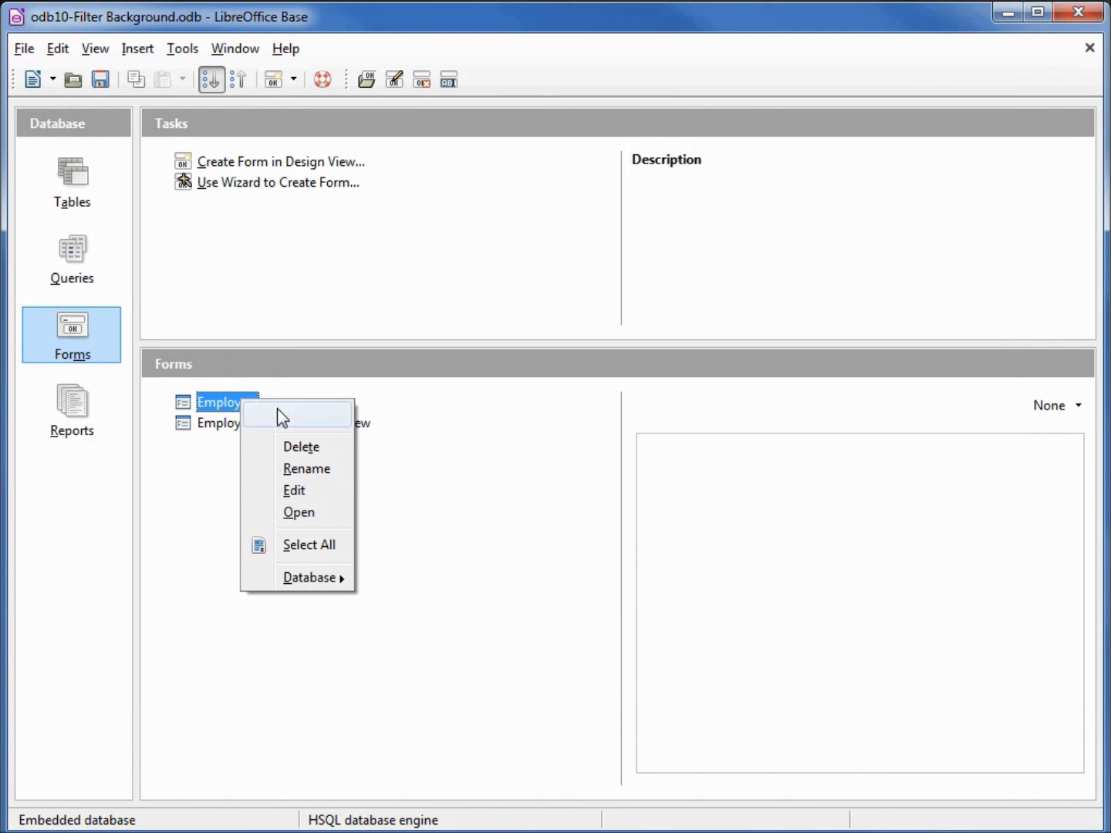
Open the Employess form for design editing and bring up its page style settings
click(299, 491)
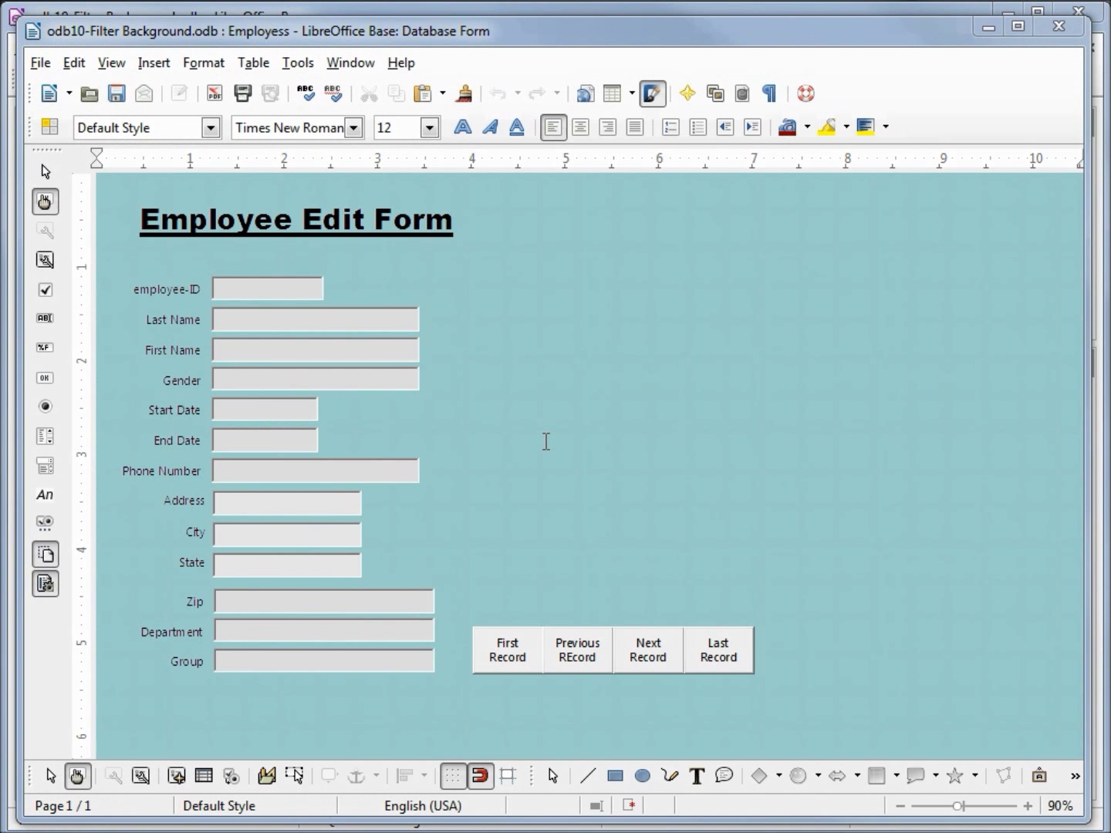
click(205, 65)
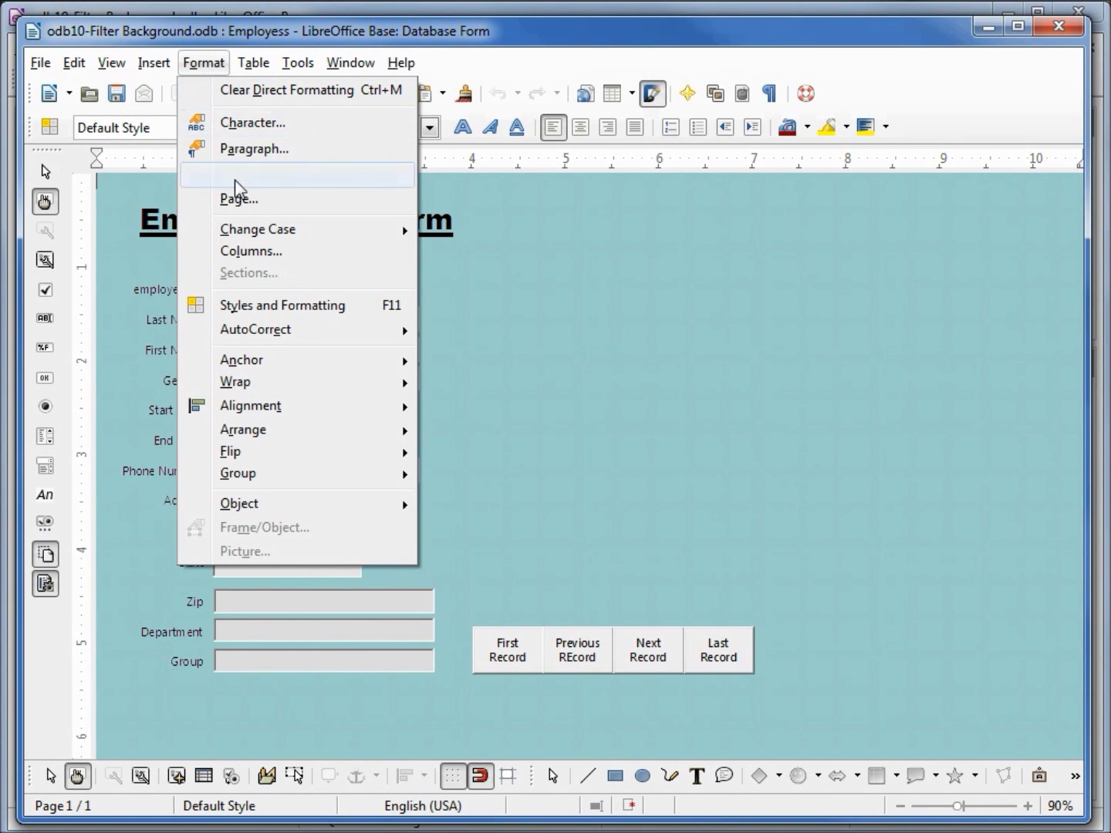
click(242, 204)
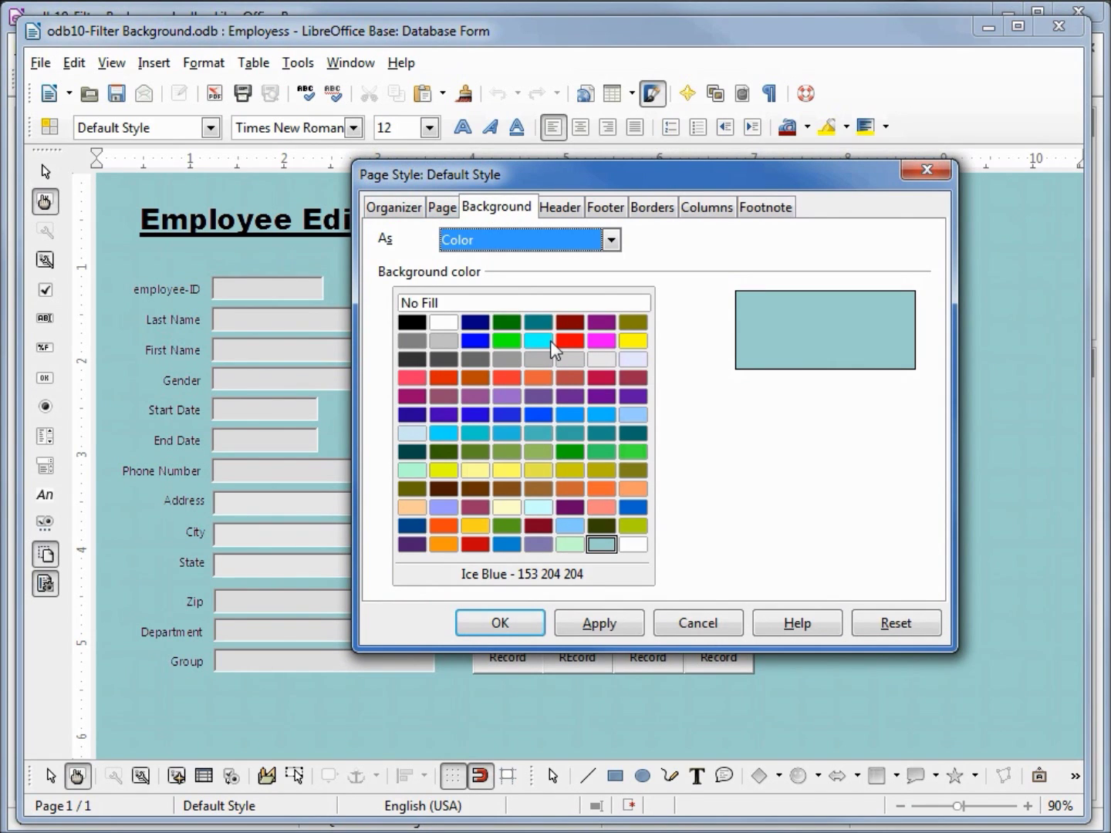
Apply a yellow page background as a test, then reset it to No Fill
click(611, 240)
click(544, 279)
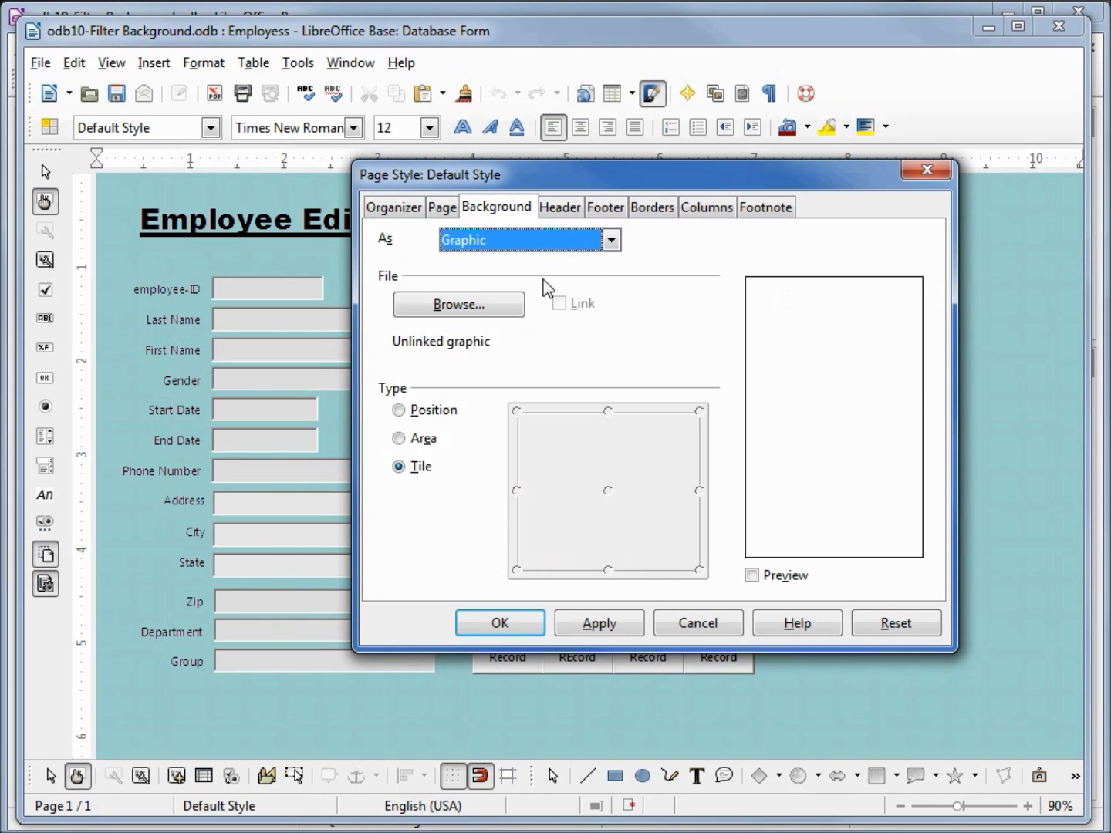
click(610, 241)
click(559, 267)
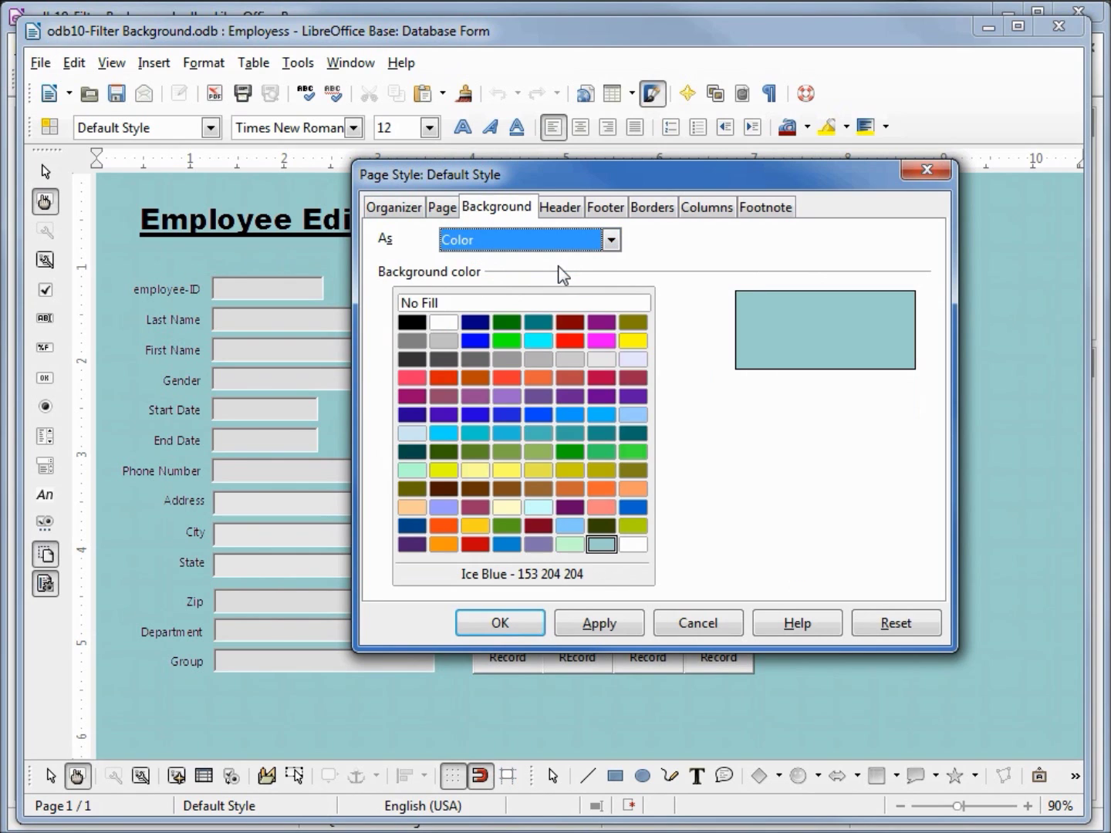
click(636, 342)
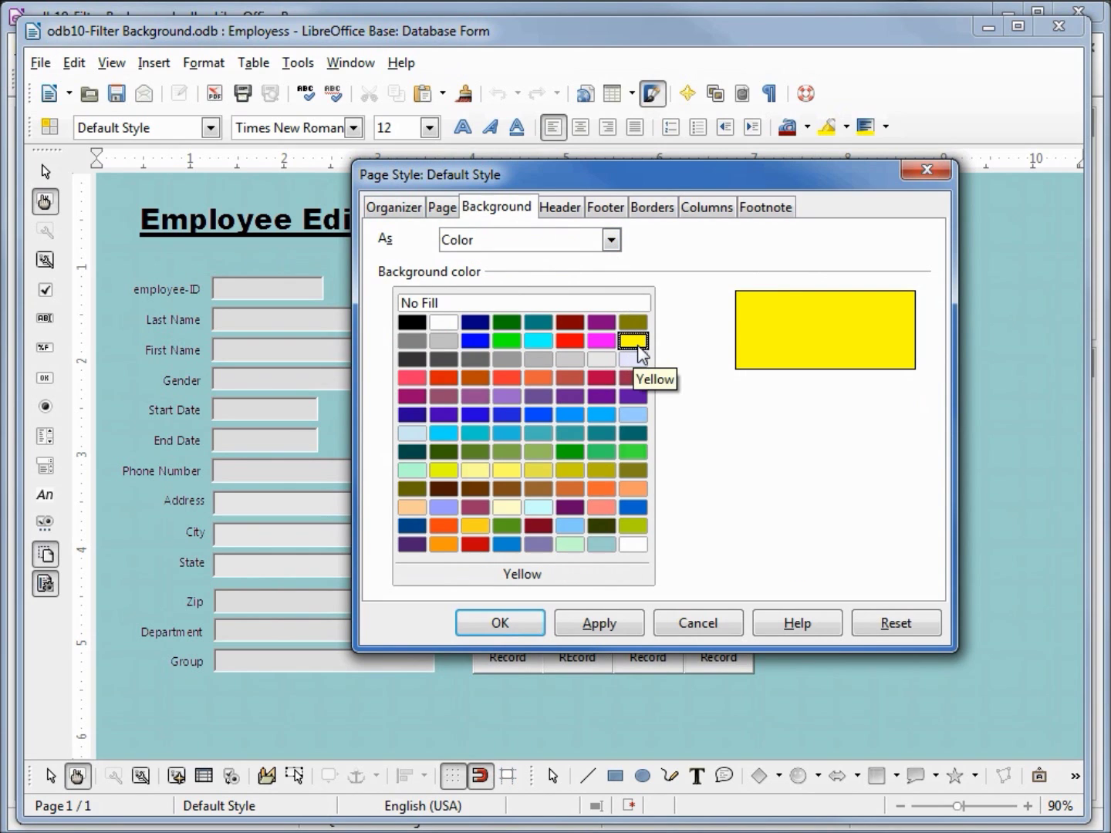
click(580, 625)
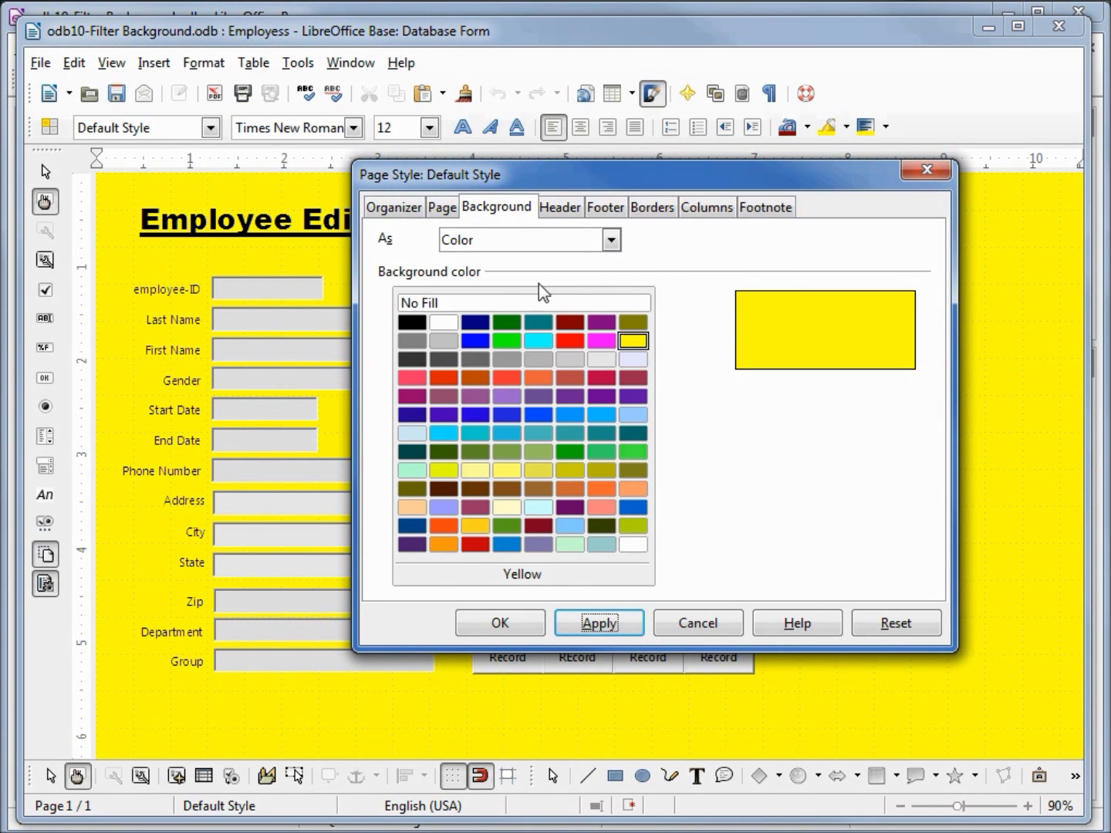
click(521, 303)
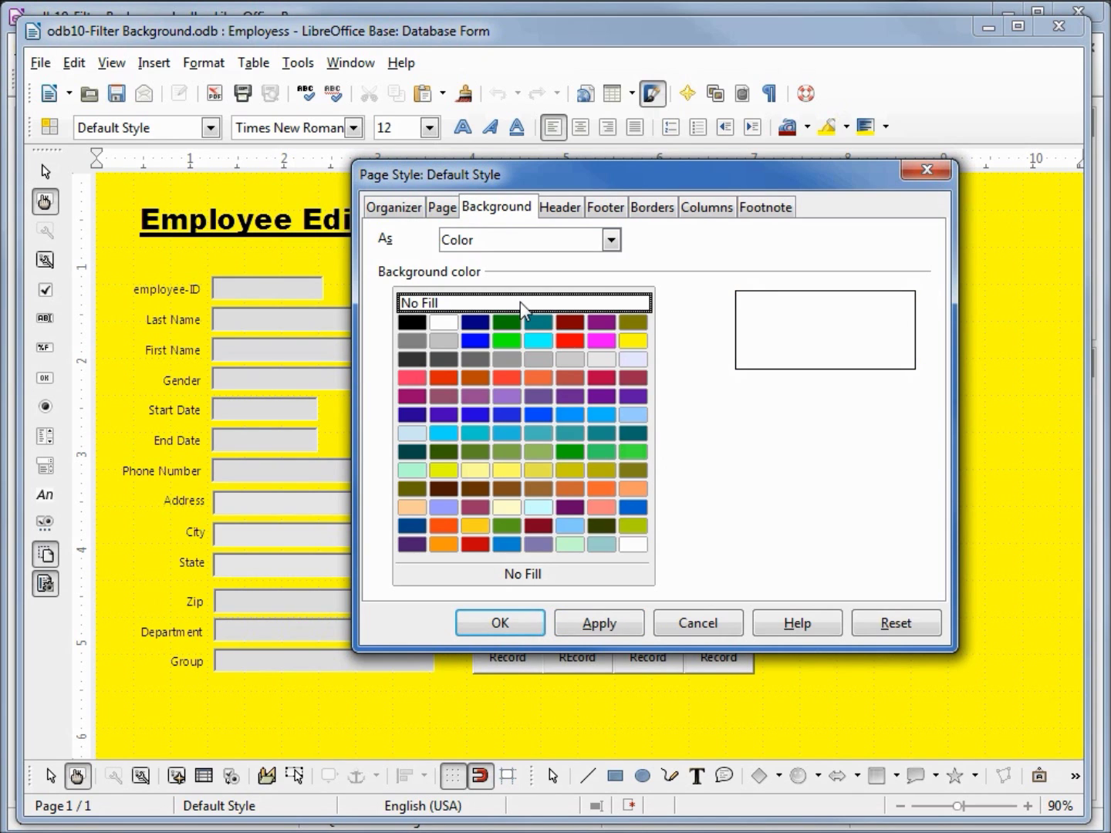
click(600, 625)
drag(806, 188, 706, 327)
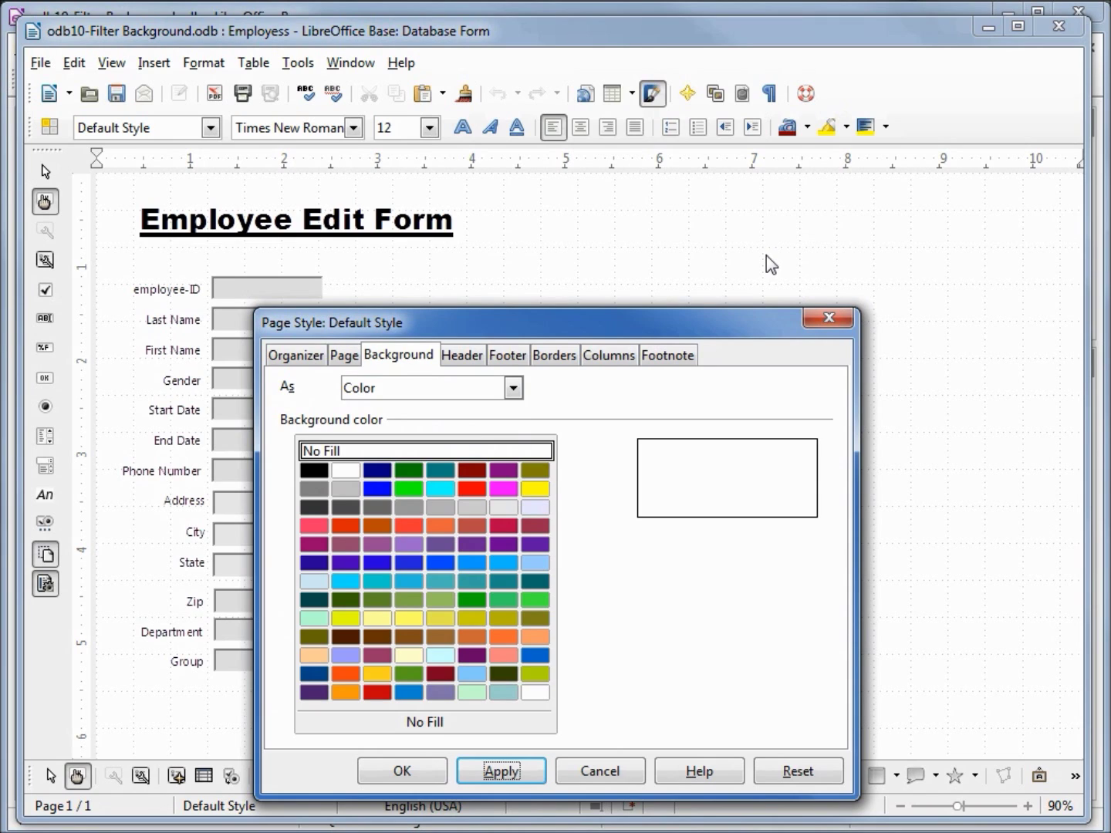
Try black, then apply Ice Blue (153 204 204) as the page background and close the dialog
click(315, 470)
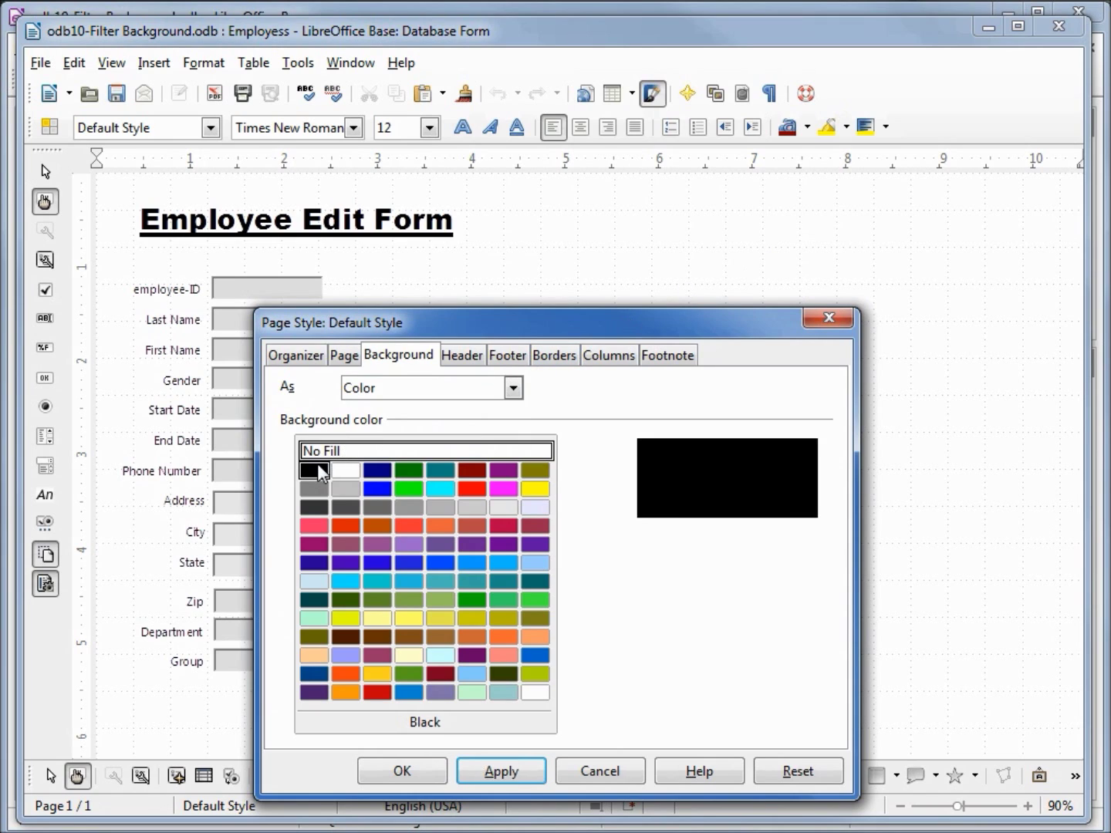
click(488, 774)
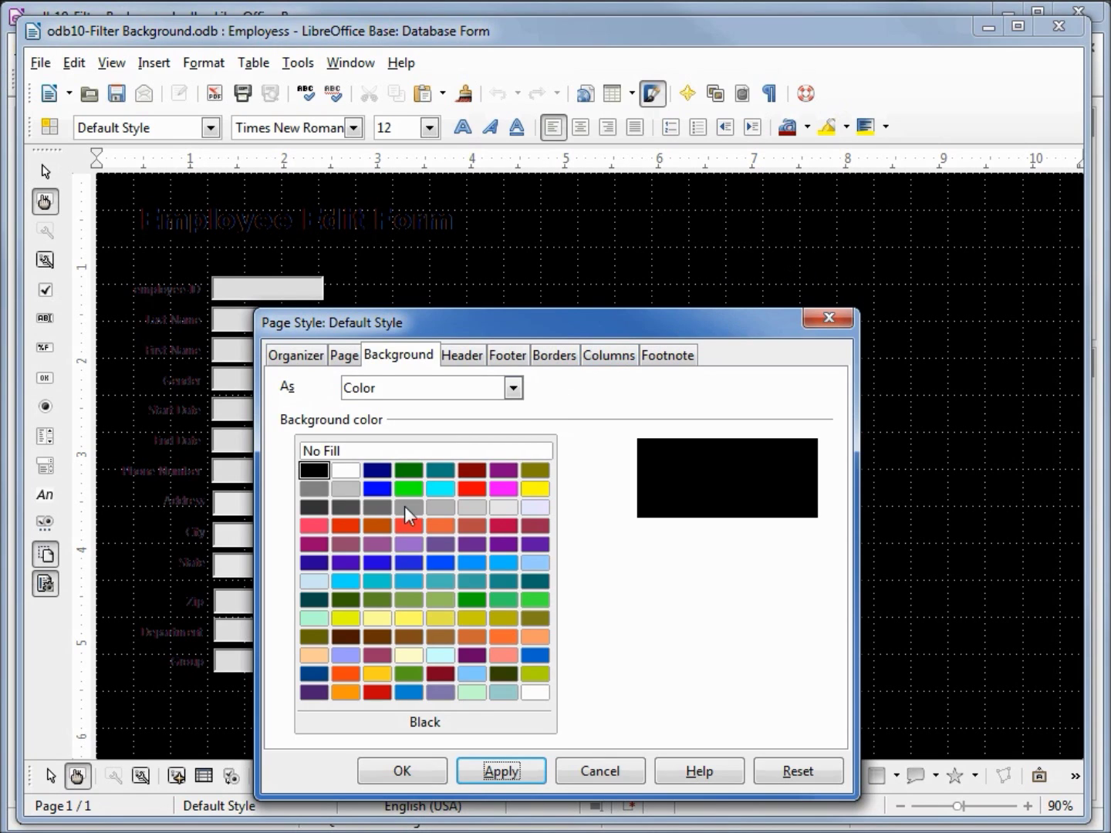
click(498, 693)
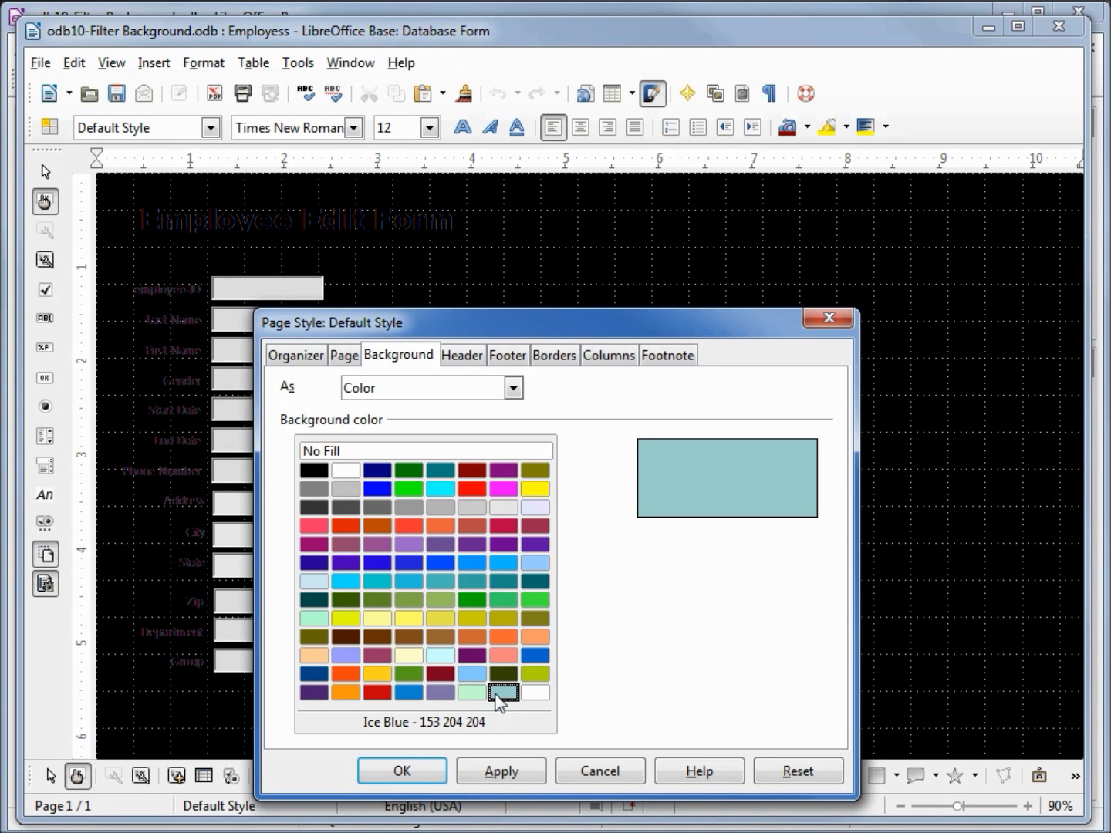
click(494, 772)
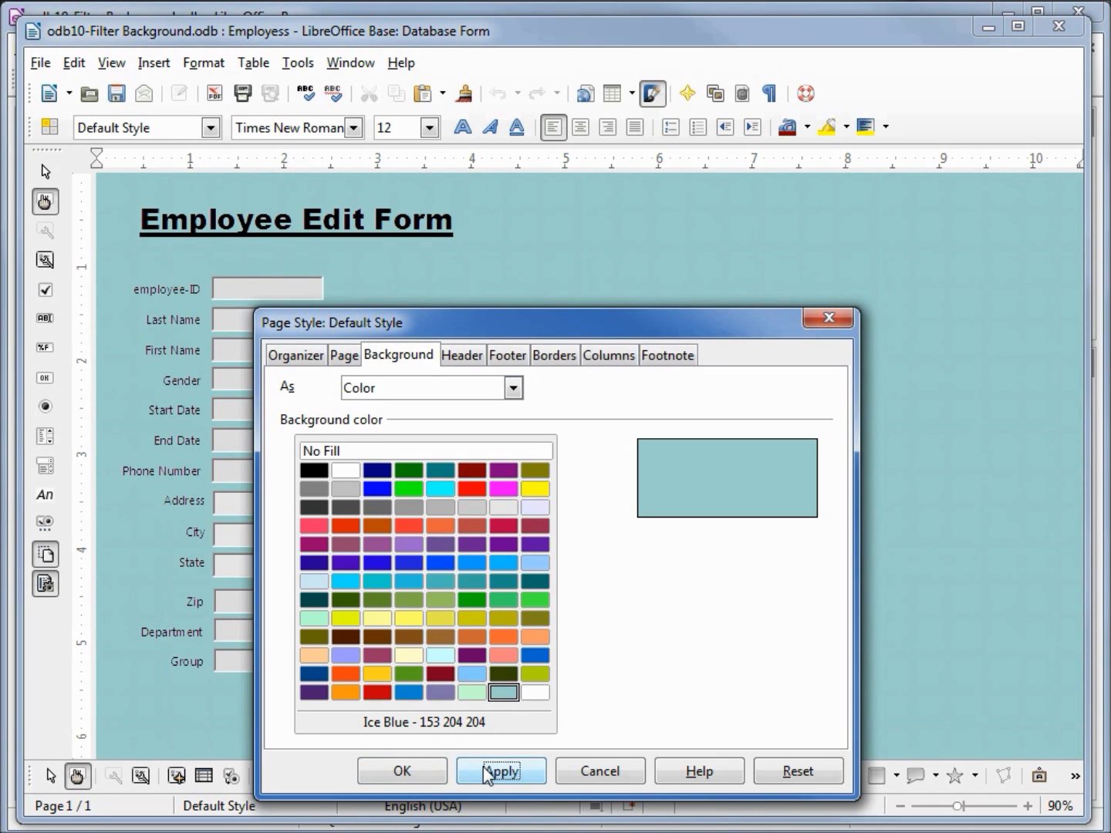
key(Return)
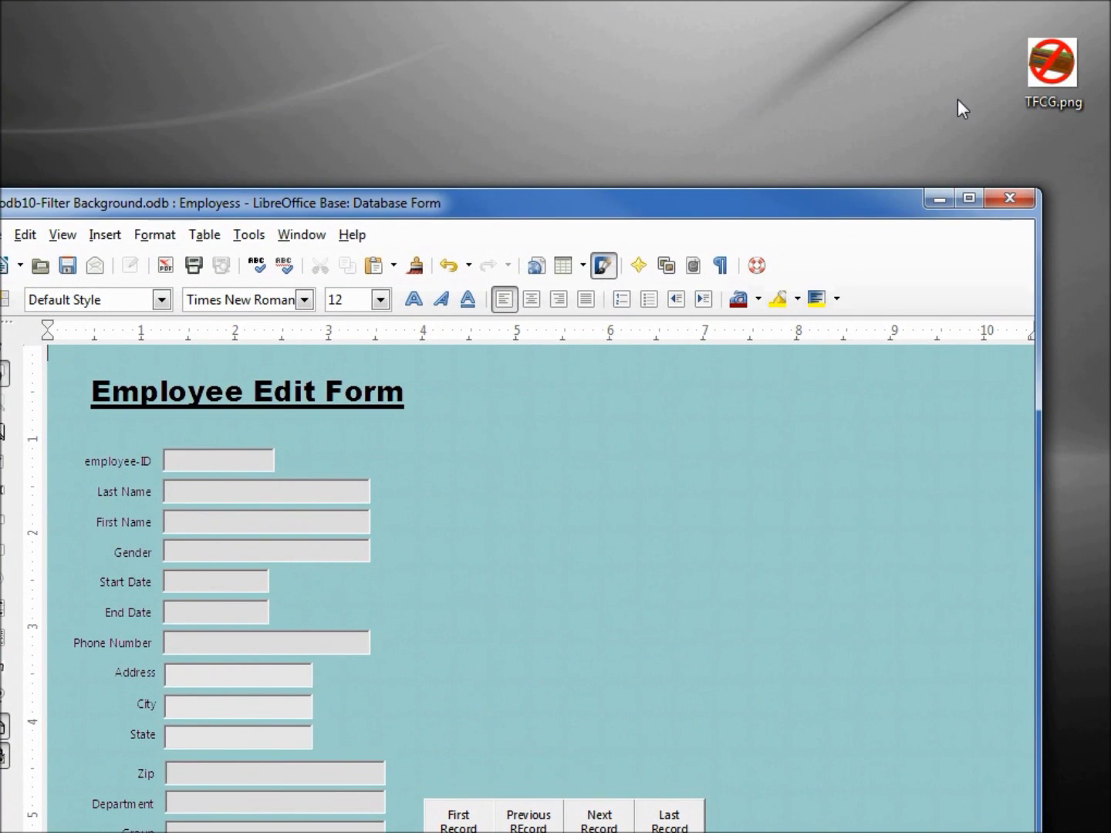
Drop TFCG.png onto the form and send the picture to the back, behind the controls
drag(1053, 65, 624, 465)
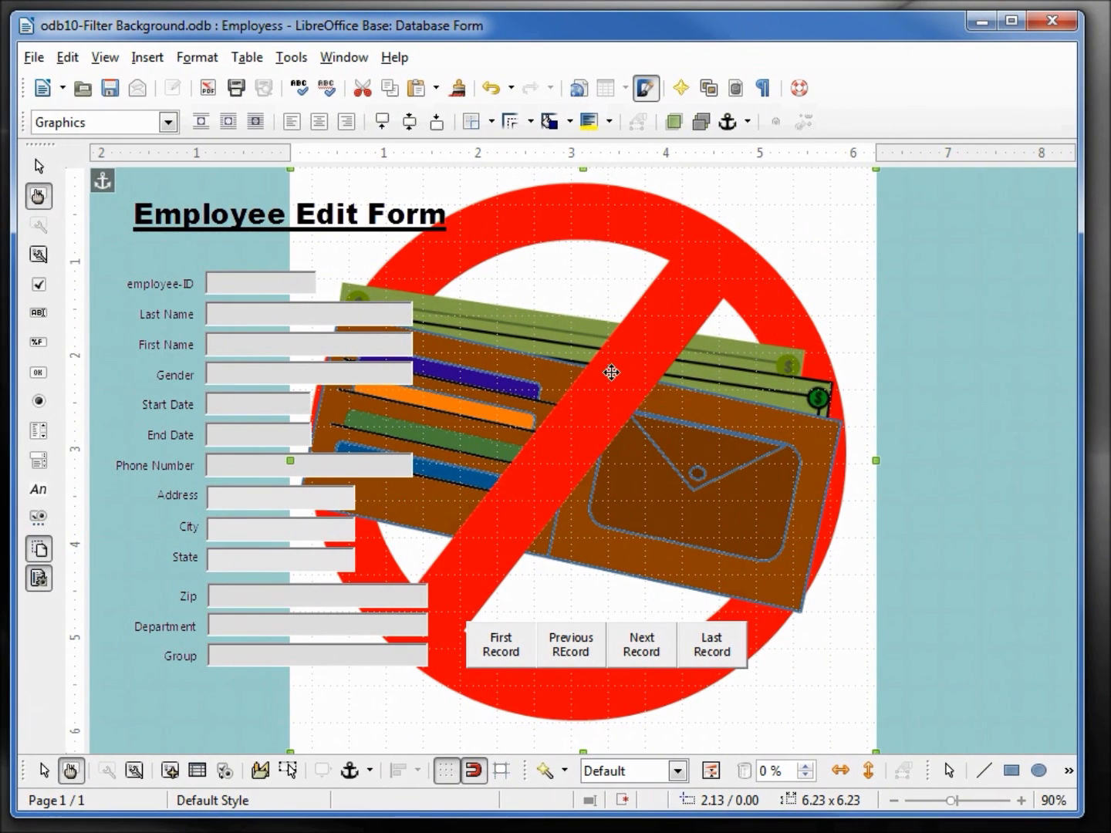
right_click(569, 313)
mouse_move(631, 339)
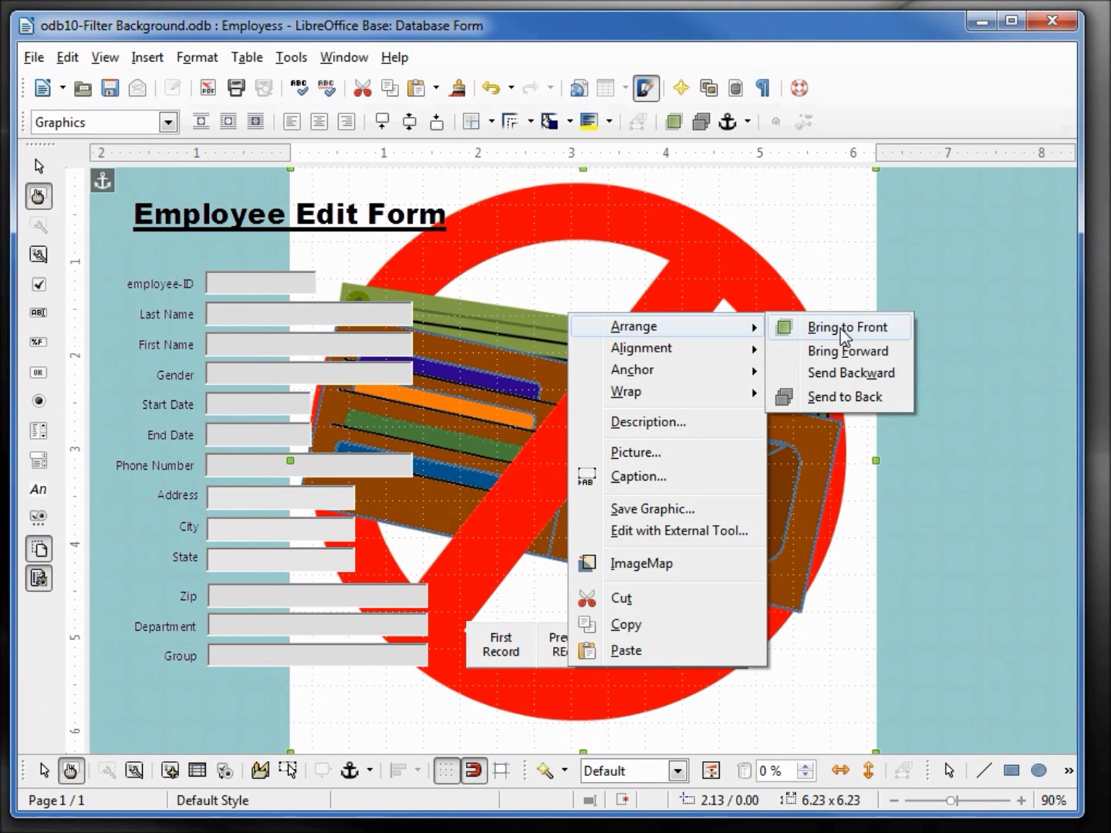
click(841, 398)
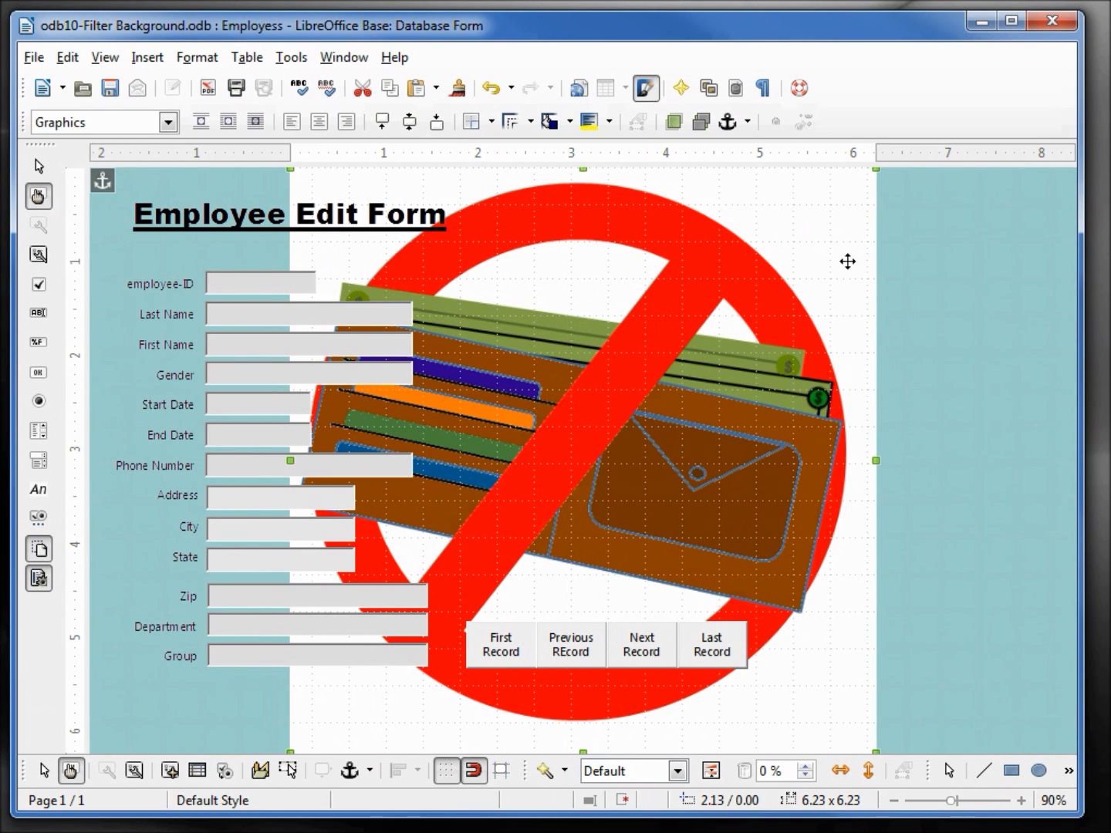
Resize the picture to 1.67 x 1.77 and move it to the page's top right
drag(877, 170, 481, 587)
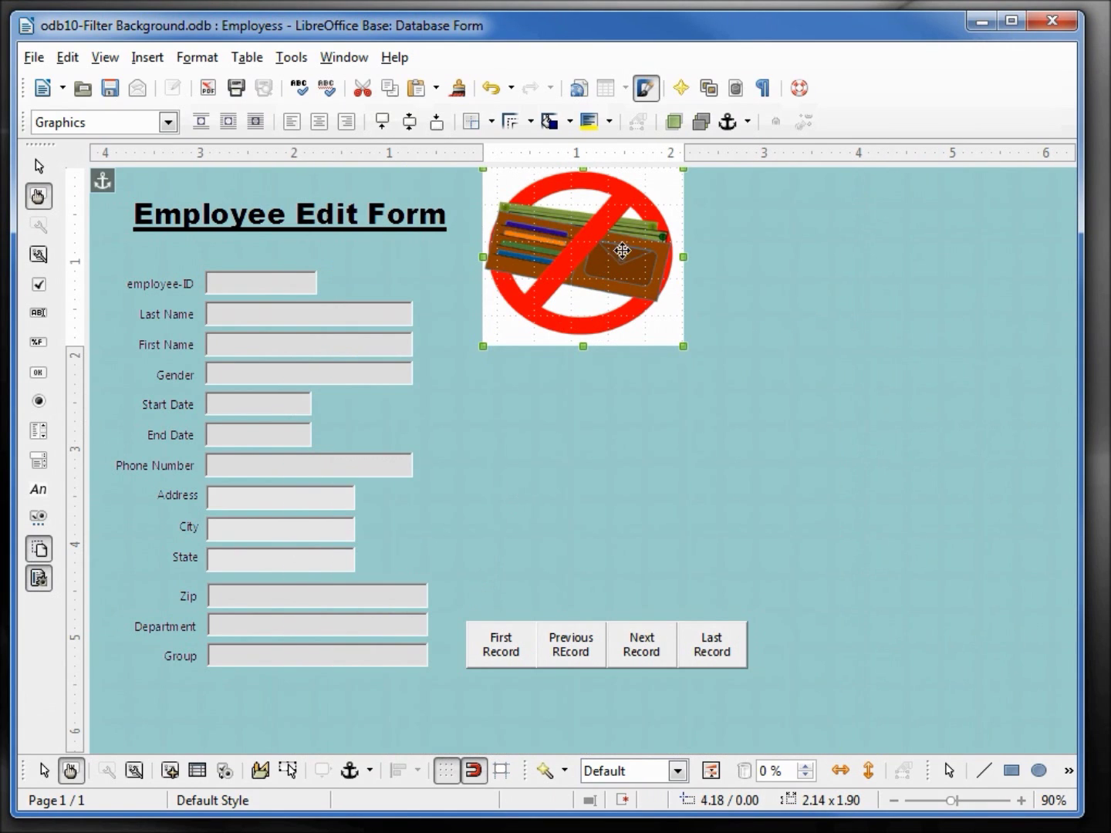
drag(680, 345, 637, 335)
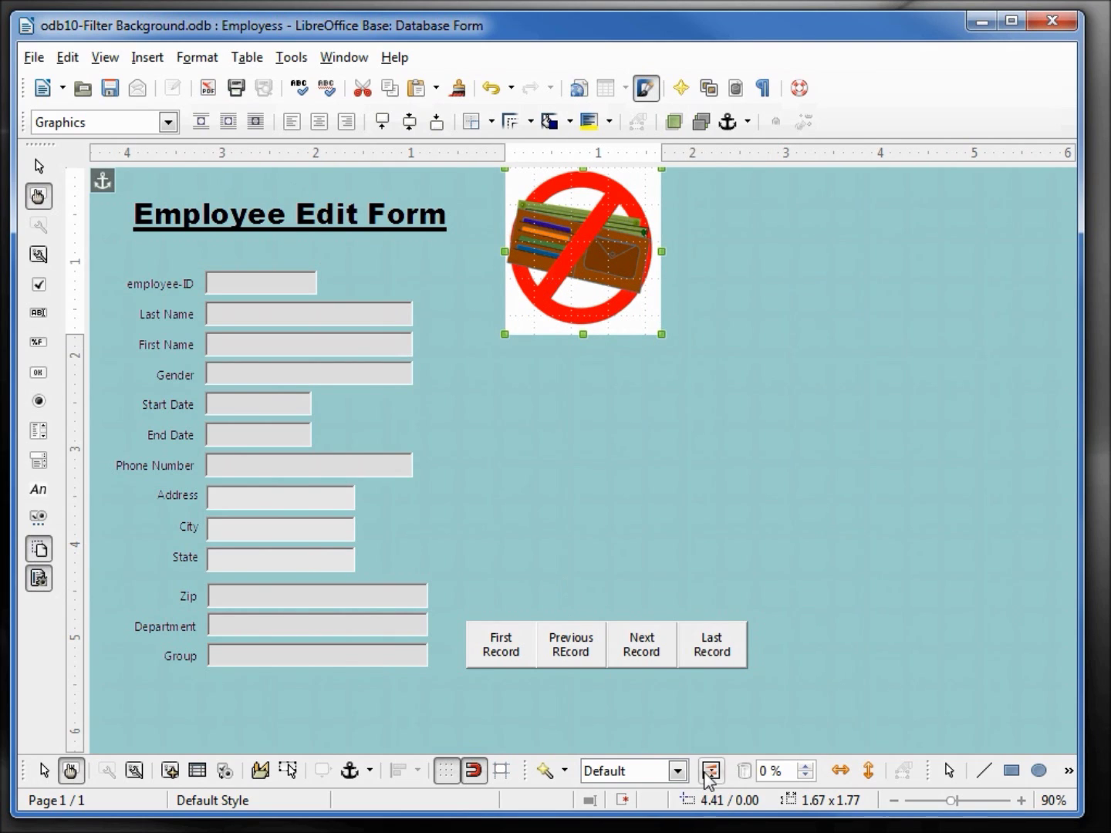
drag(584, 261, 938, 243)
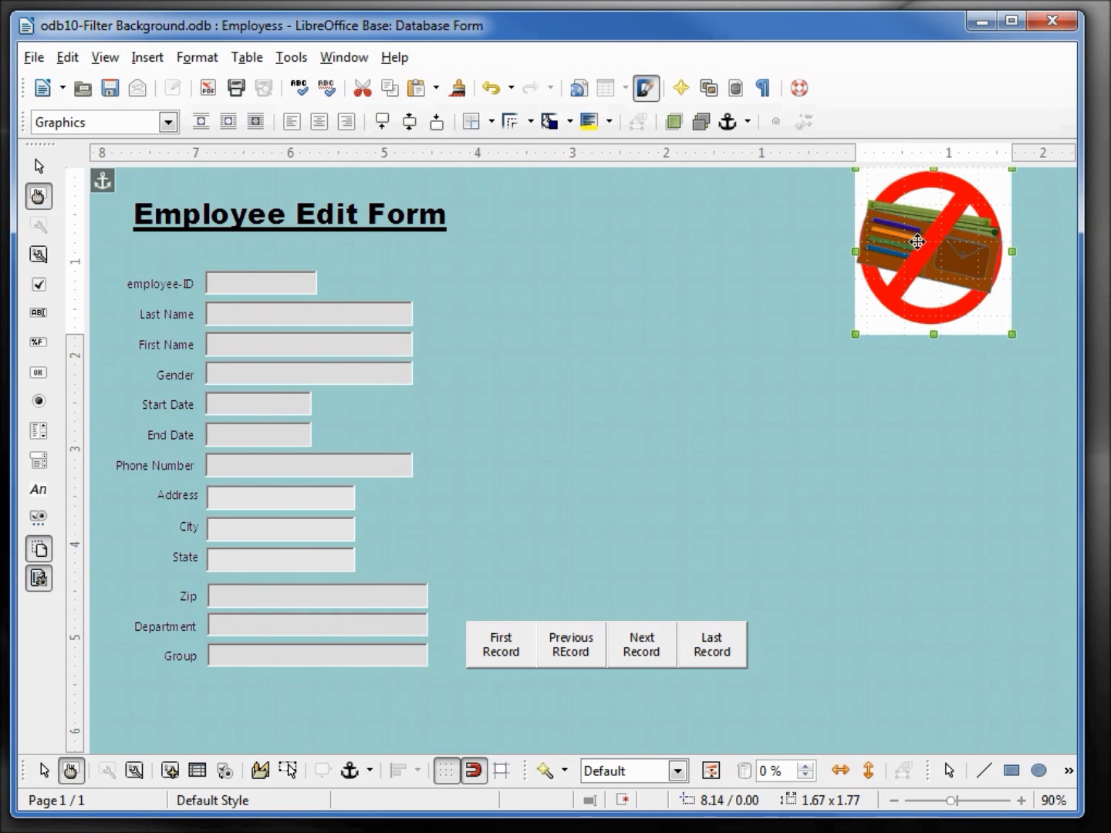